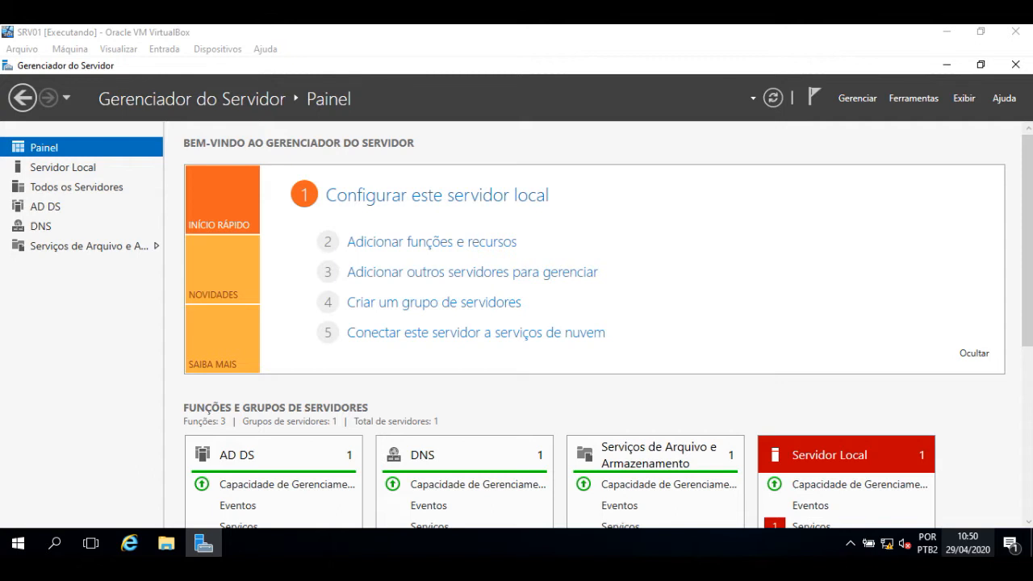
# Step: Open Server Manager's Ferramentas list to find Usuários e Computadores do Active Directory
pyautogui.click(906, 100)
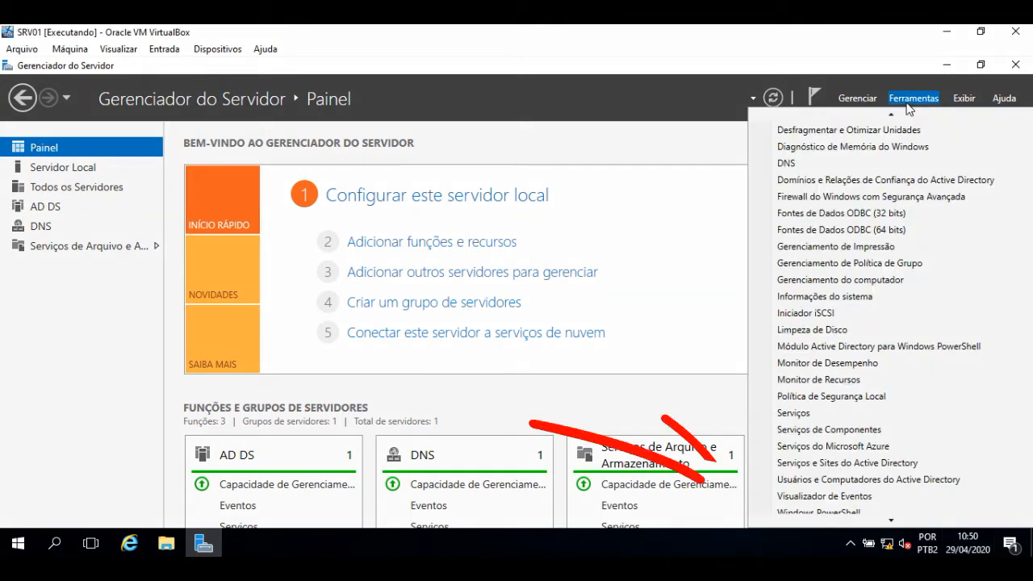
pyautogui.scroll(1, 864, 211)
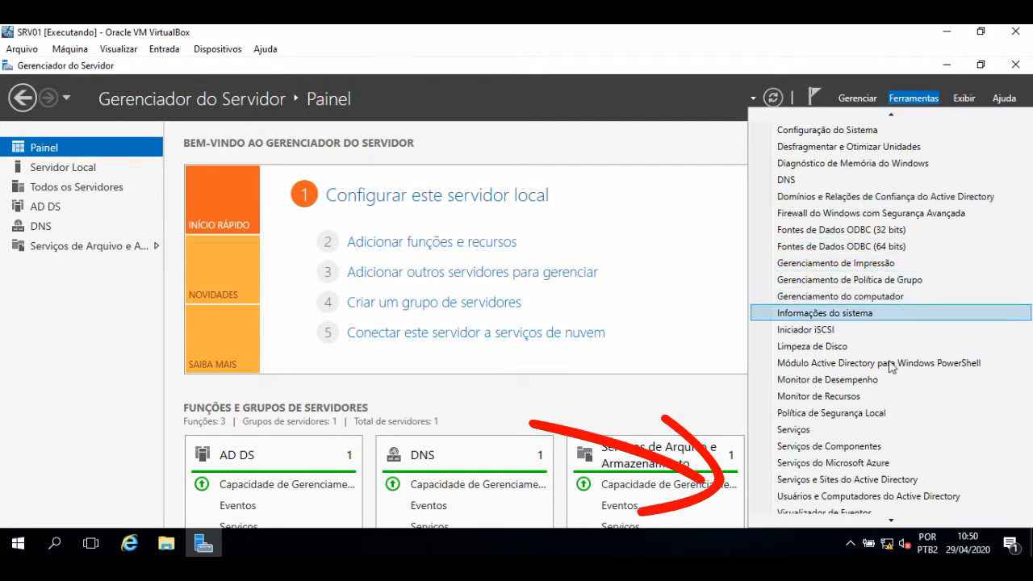
# Step: Launch ADUC and browse botucatu.com's Builtin, Domain Controllers and Computers containers, showing PC01 and PC02
pyautogui.click(828, 496)
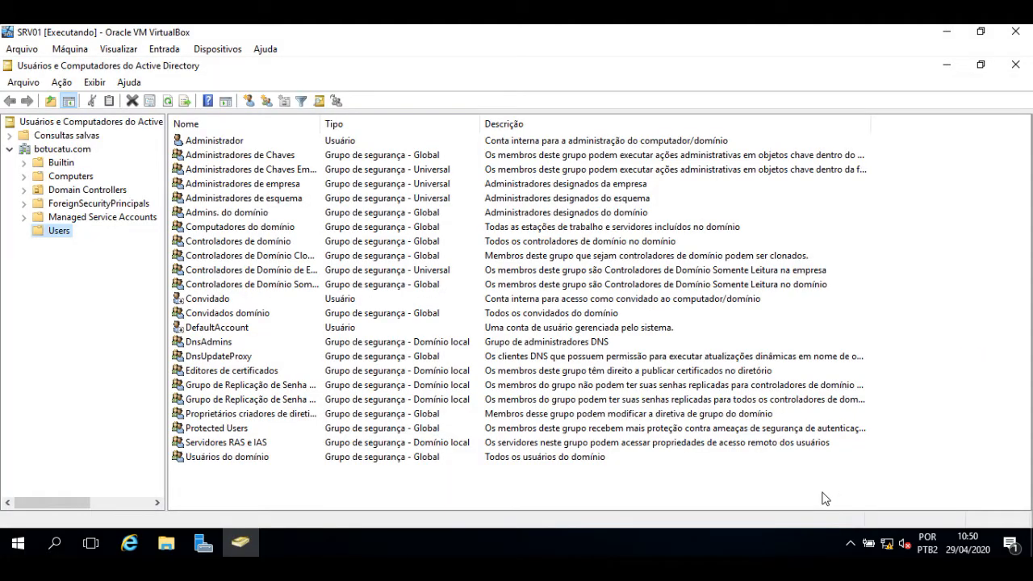
pyautogui.click(64, 149)
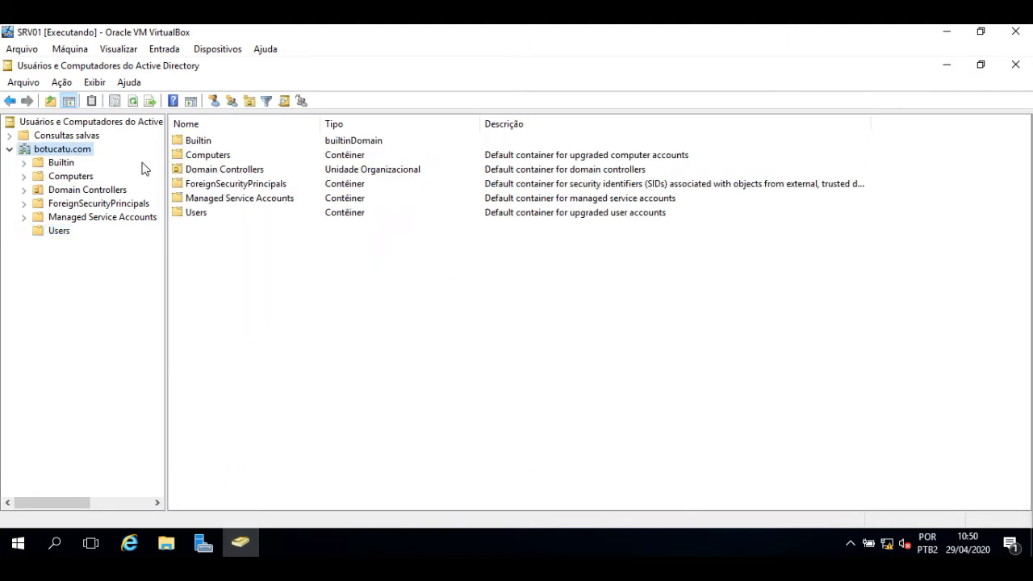
pyautogui.click(61, 163)
pyautogui.click(79, 191)
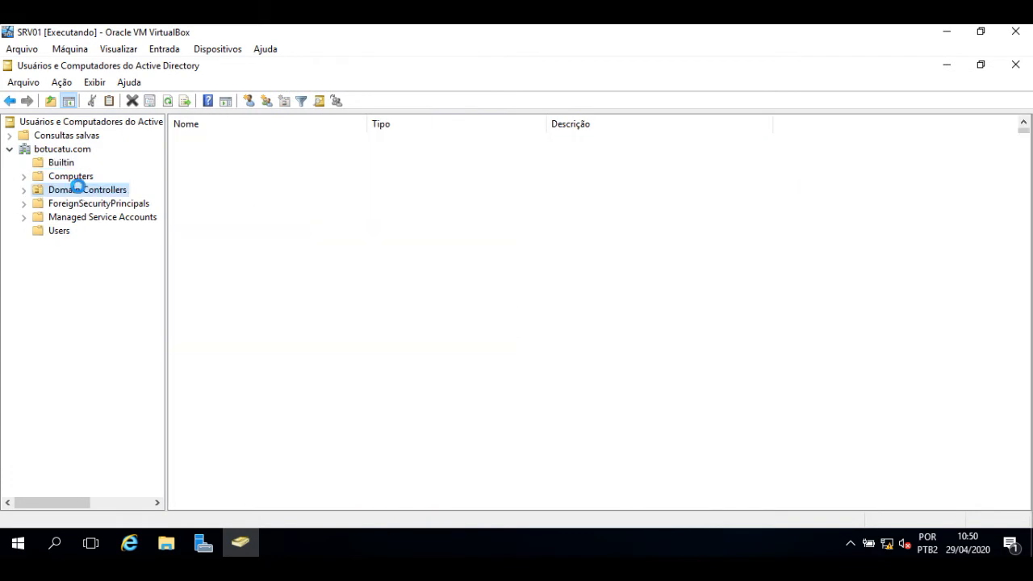
pyautogui.click(74, 178)
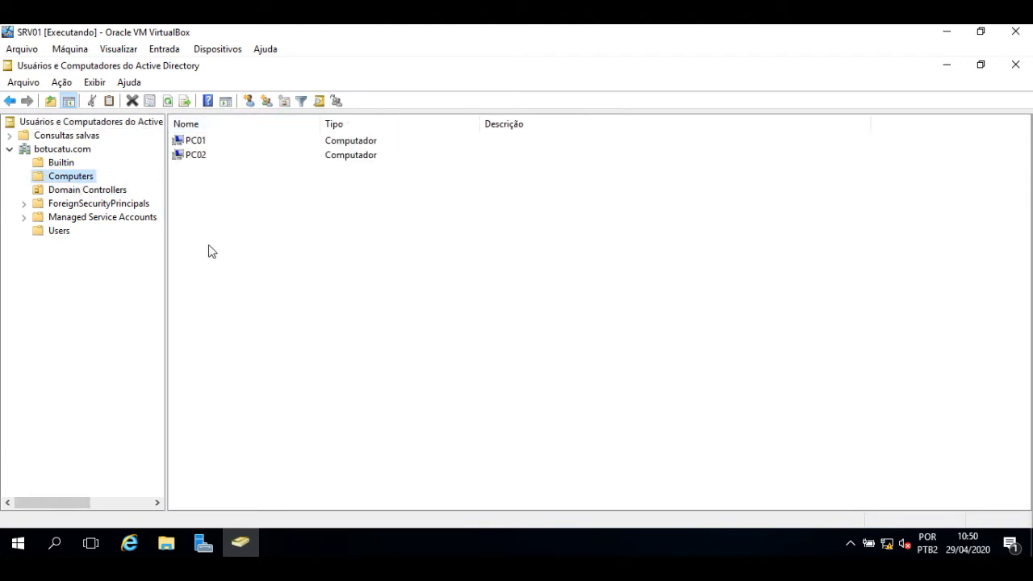
# Step: Review PC01's Geral, Sistema operacional and Membro de tabs, then show SRV01 in Domain Controllers
pyautogui.click(195, 143)
pyautogui.doubleClick(196, 143)
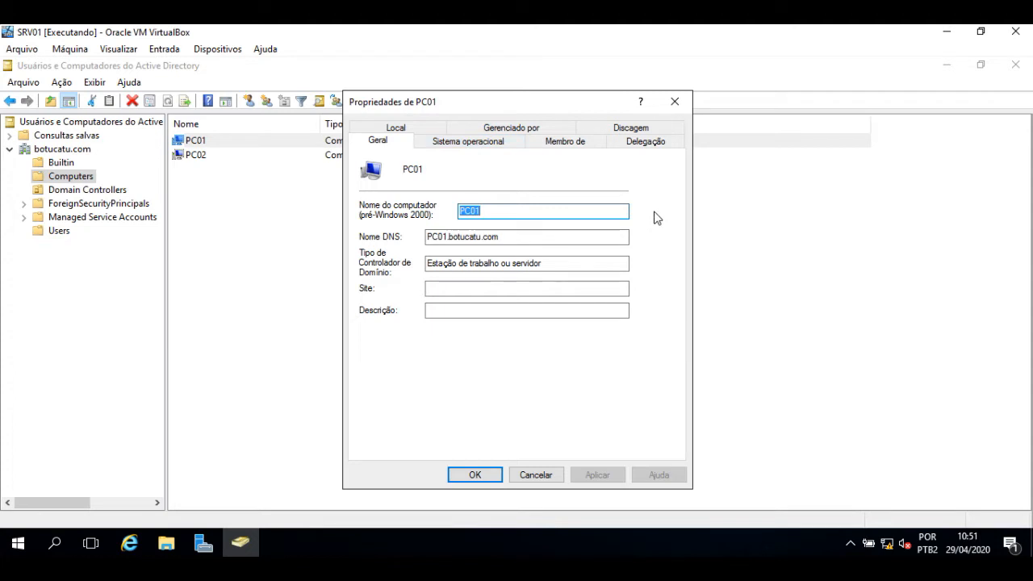
pyautogui.click(488, 142)
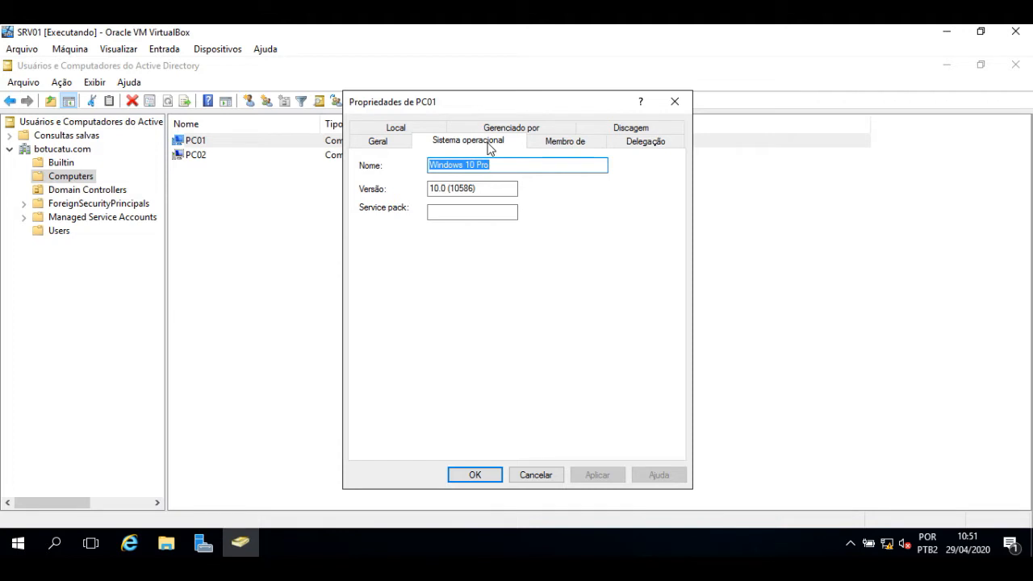
pyautogui.click(569, 148)
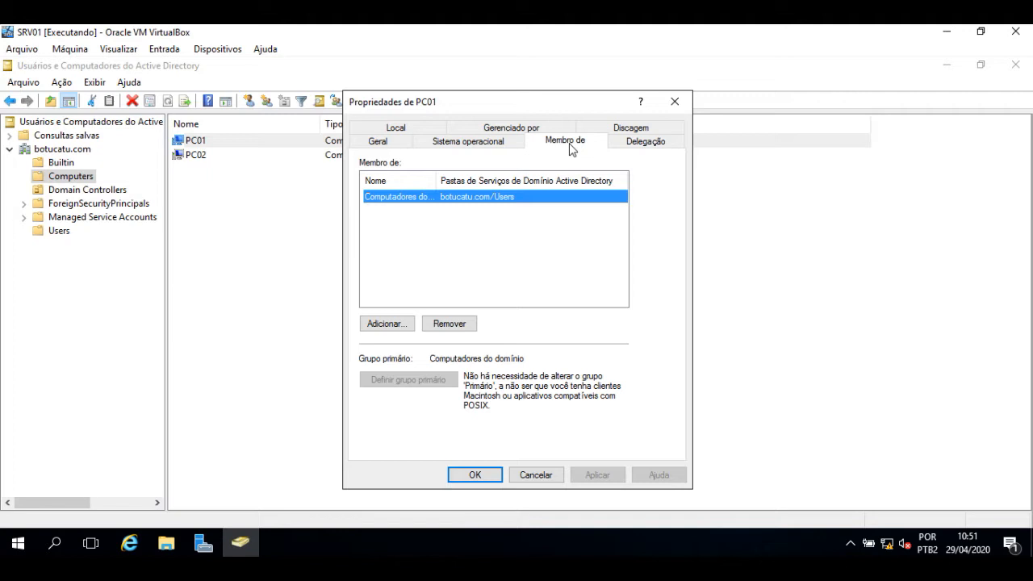
pyautogui.press('Return')
pyautogui.click(87, 191)
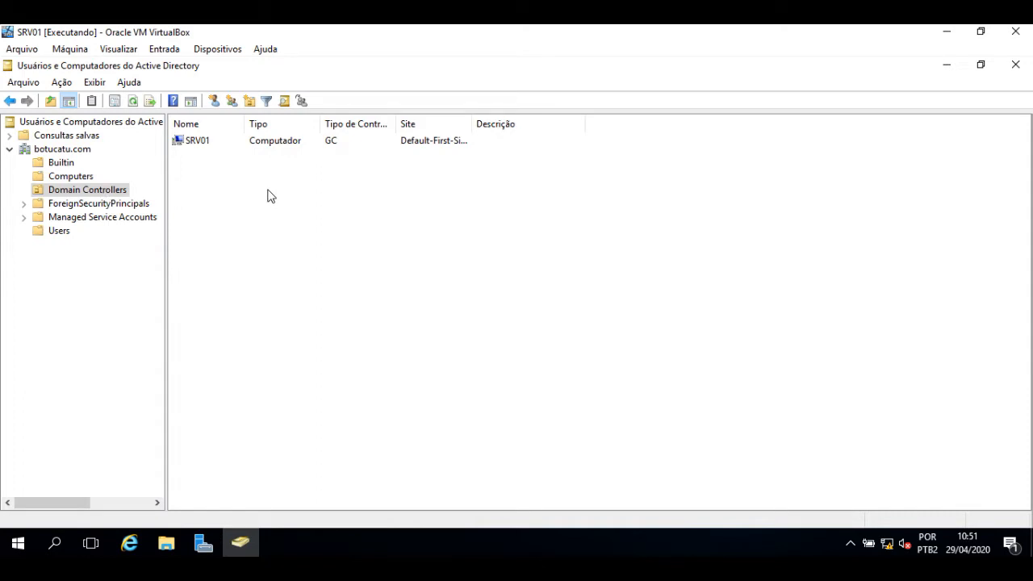
# Step: Browse ForeignSecurityPrincipals, Managed Service Accounts and Users, autofit the Nome column, then list Builtin groups
pyautogui.click(108, 205)
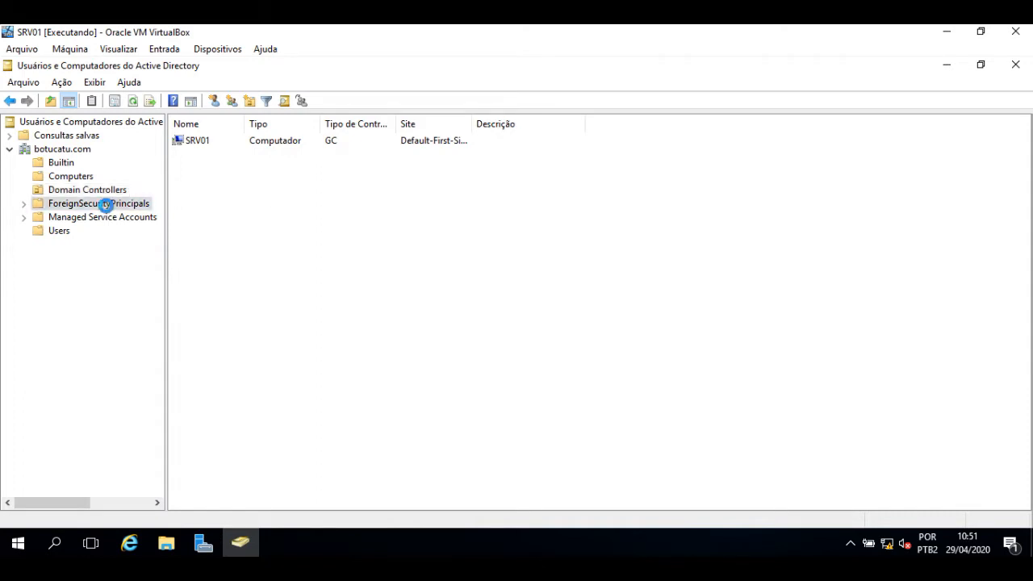
pyautogui.click(115, 218)
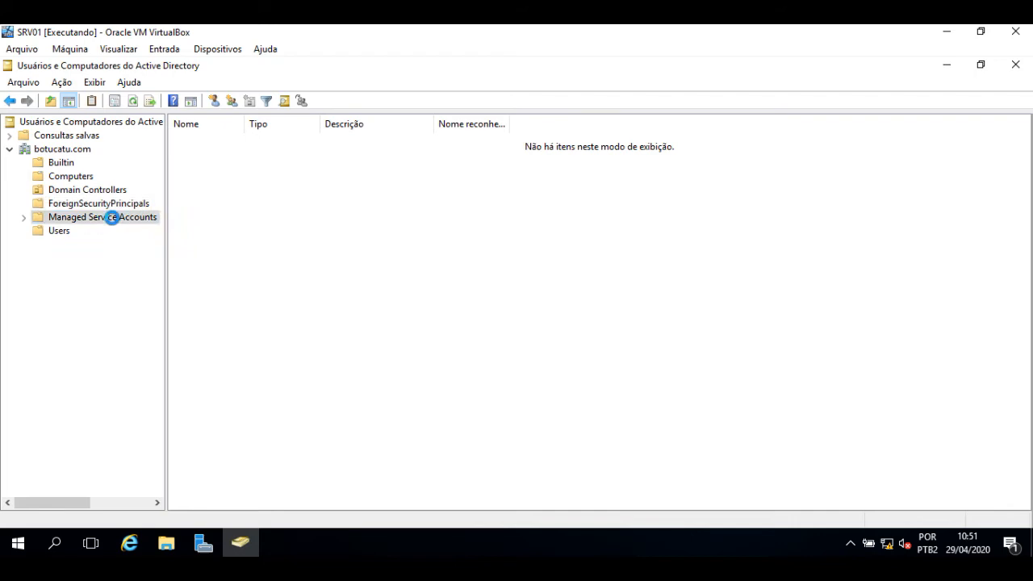
pyautogui.click(57, 232)
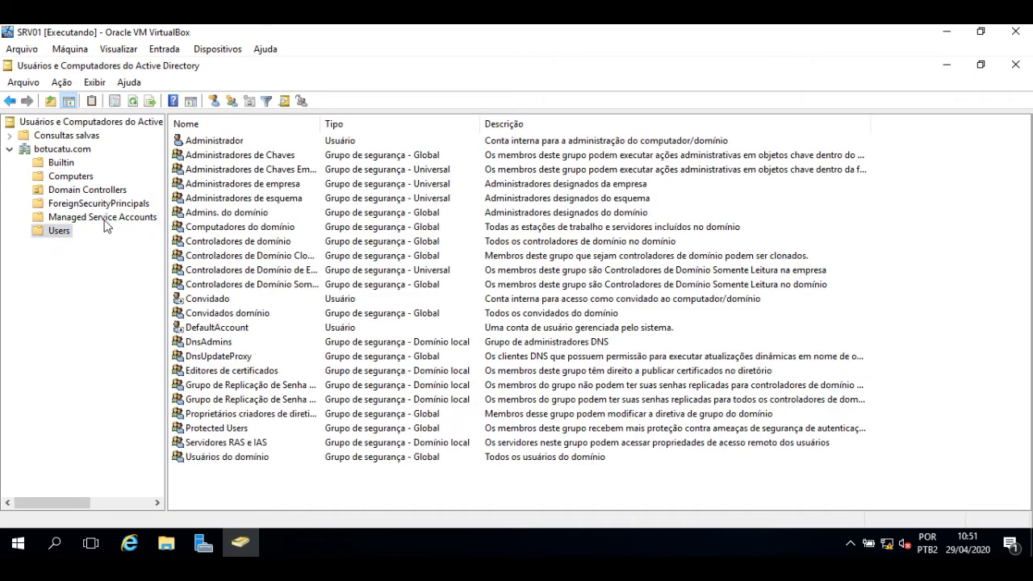
pyautogui.click(220, 143)
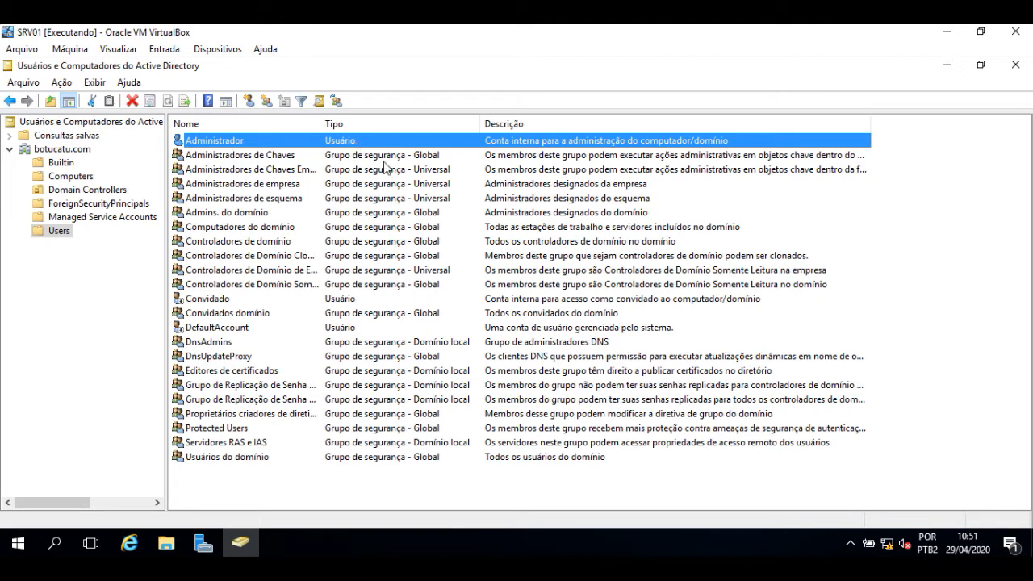
pyautogui.click(260, 159)
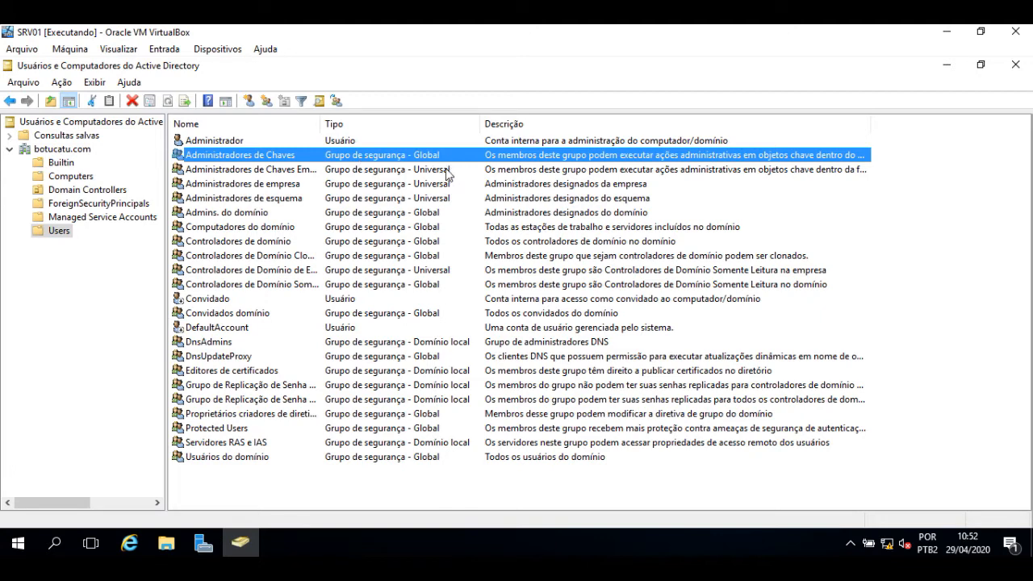
pyautogui.click(242, 187)
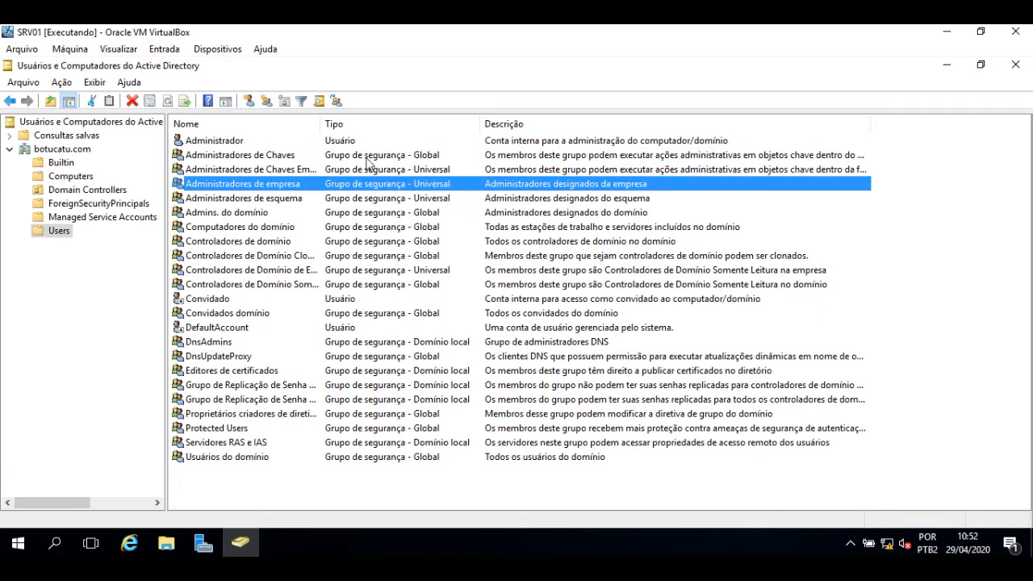
pyautogui.doubleClick(321, 122)
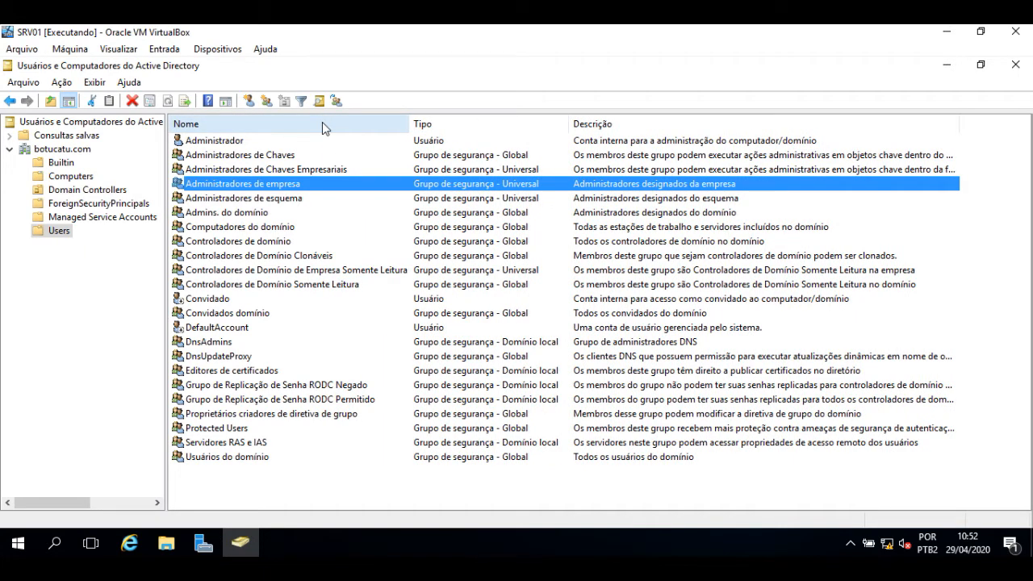
pyautogui.click(61, 162)
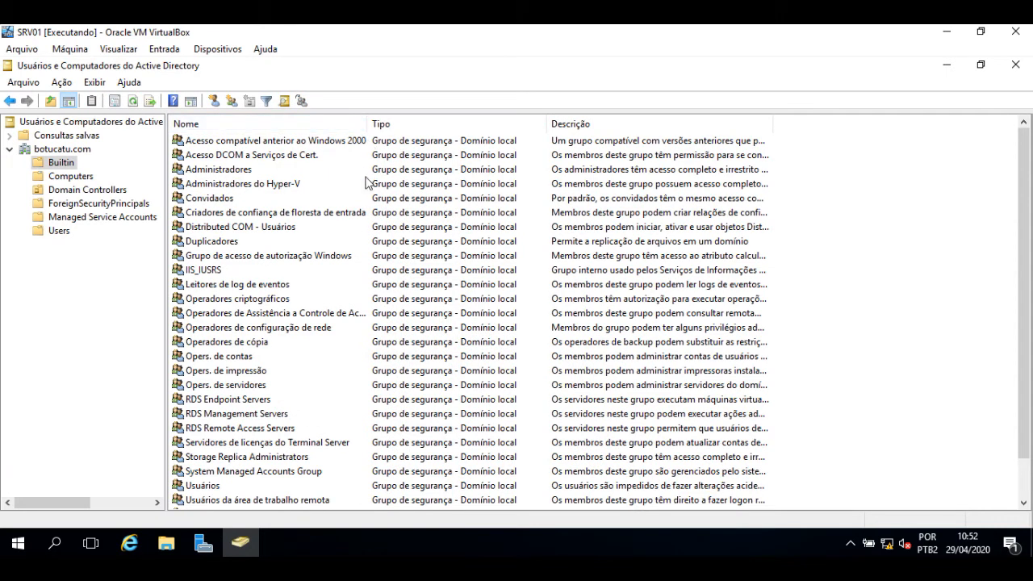
# Step: Autofit the Builtin Descrição column and browse Opers. de impressão, Operadores de cópia and Administradores
pyautogui.click(224, 371)
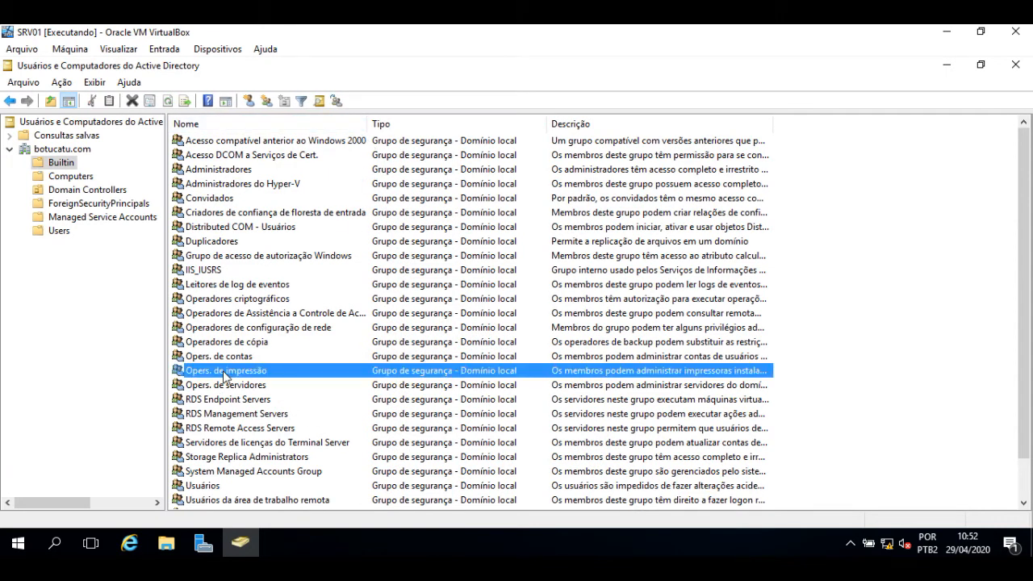
pyautogui.doubleClick(774, 123)
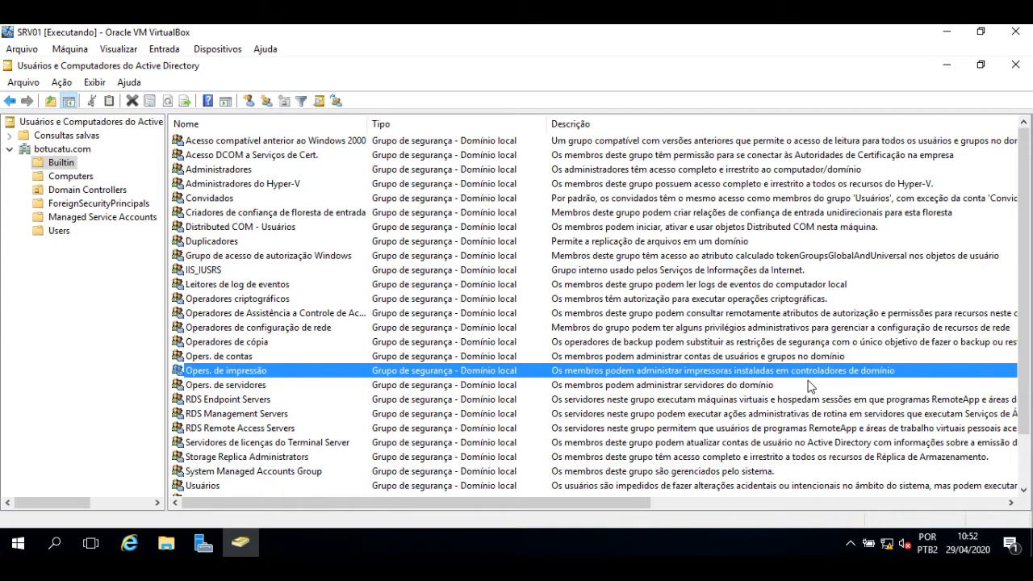
pyautogui.click(230, 344)
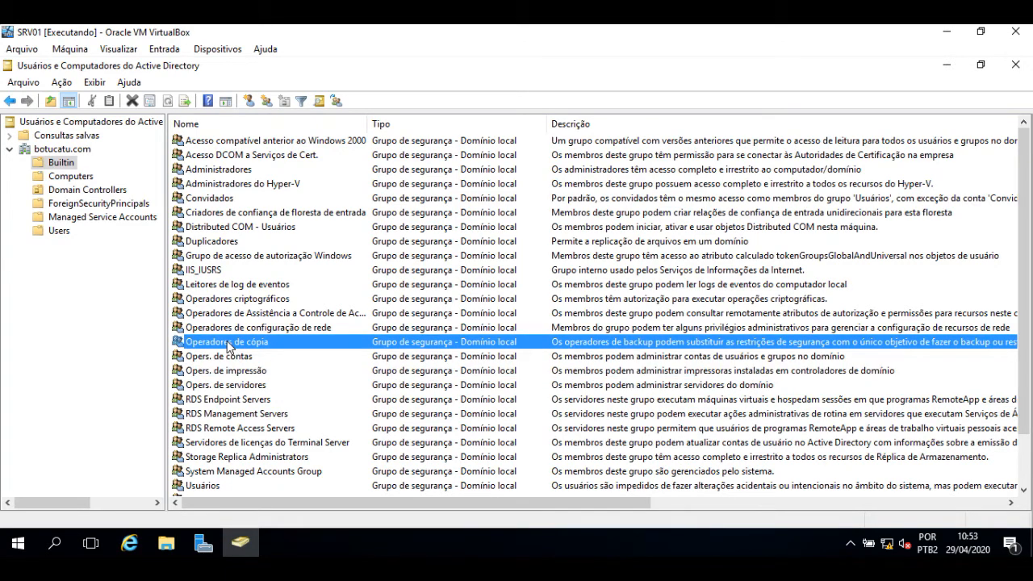
pyautogui.click(214, 171)
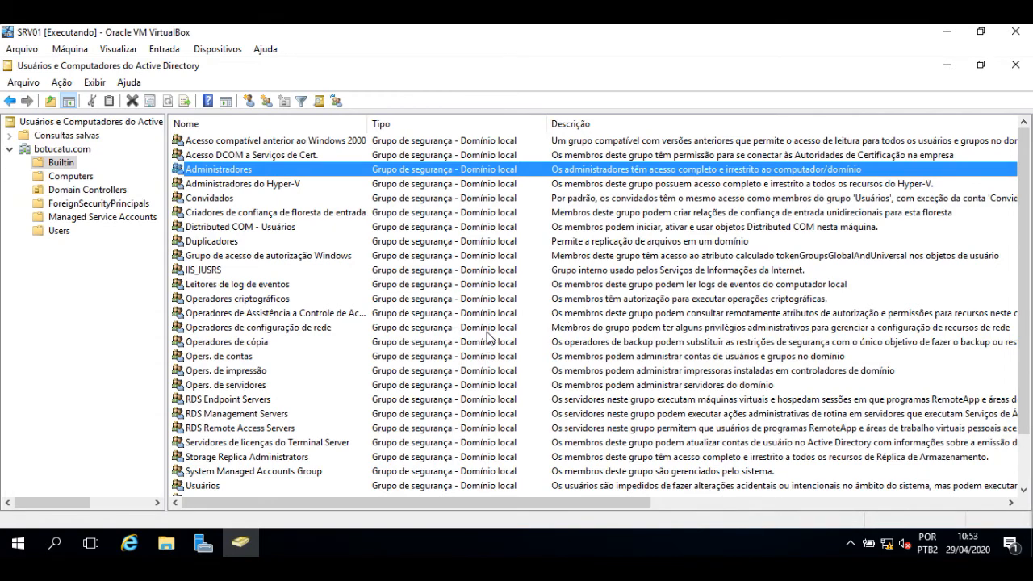
pyautogui.scroll(-2, 490, 339)
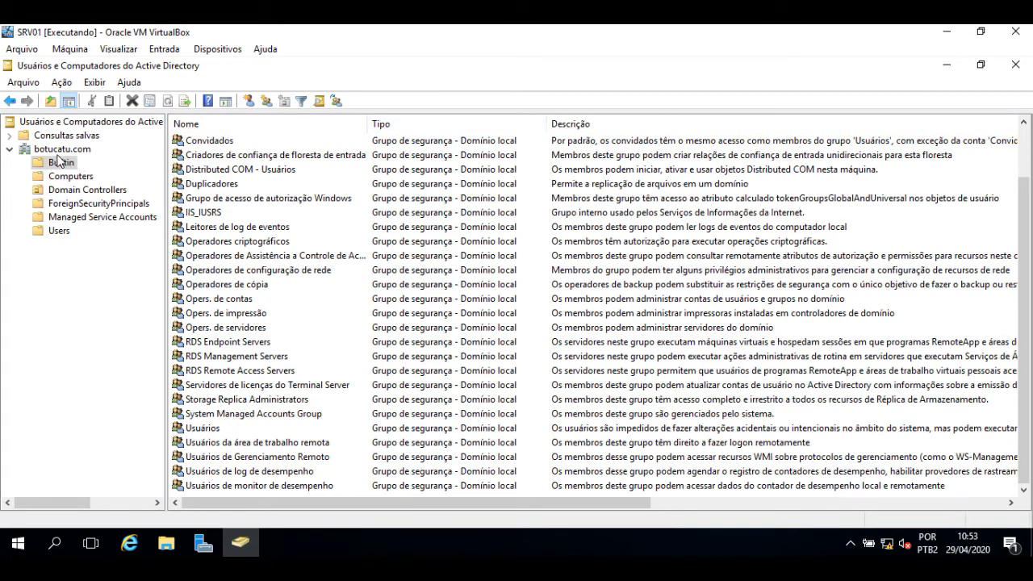
# Step: Move up the tree to botucatu.com to list the domain's containers
pyautogui.press('Up')
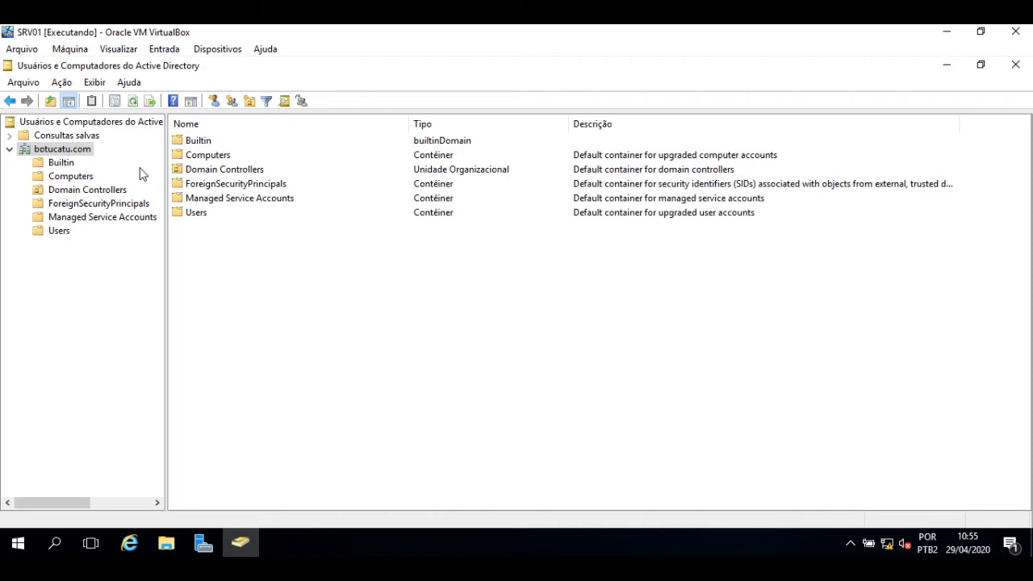
# Step: Create a TIFacil organizational unit under botucatu.com, keeping accidental-deletion protection on
pyautogui.rightClick(58, 149)
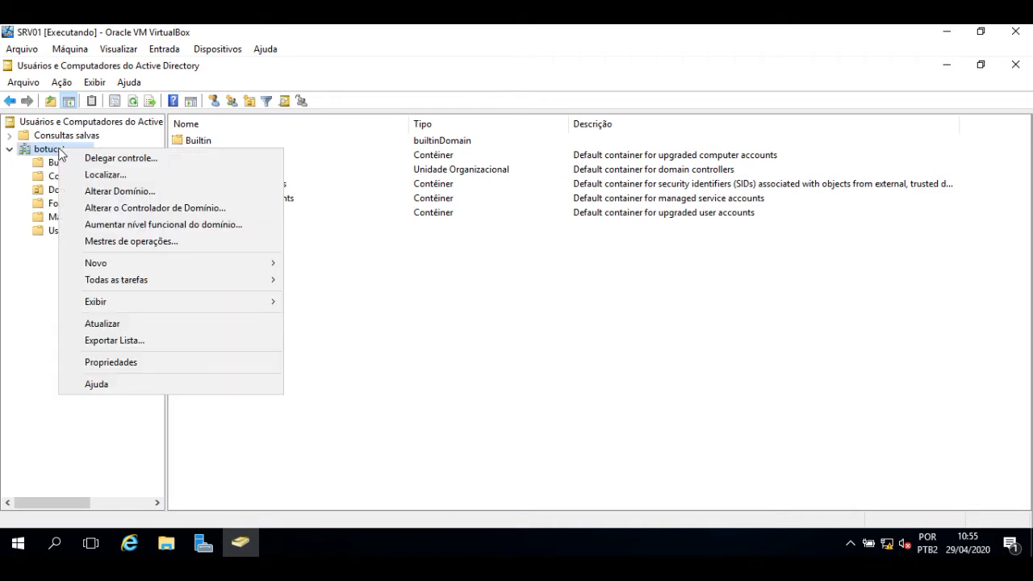
pyautogui.click(400, 363)
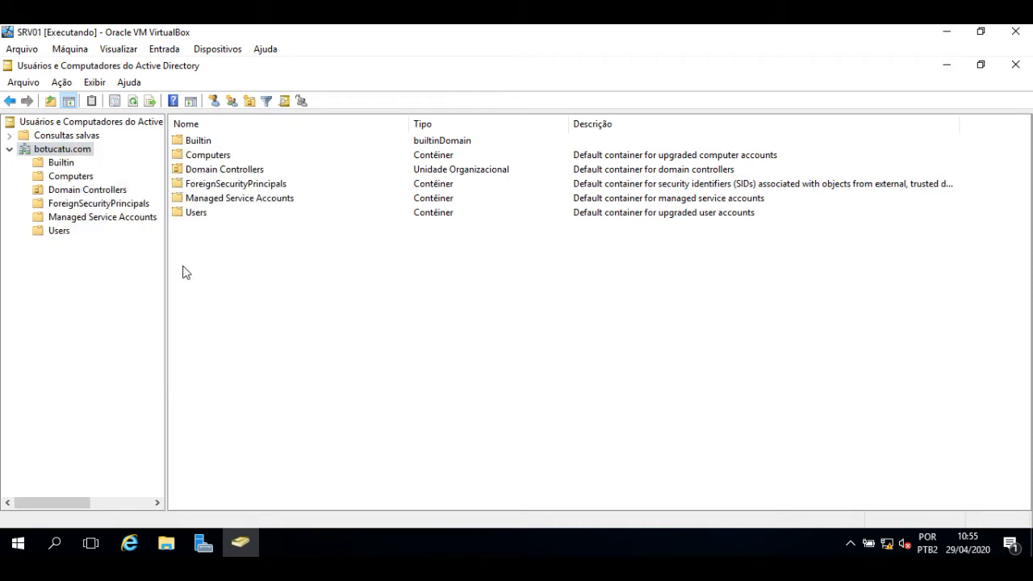
pyautogui.rightClick(60, 153)
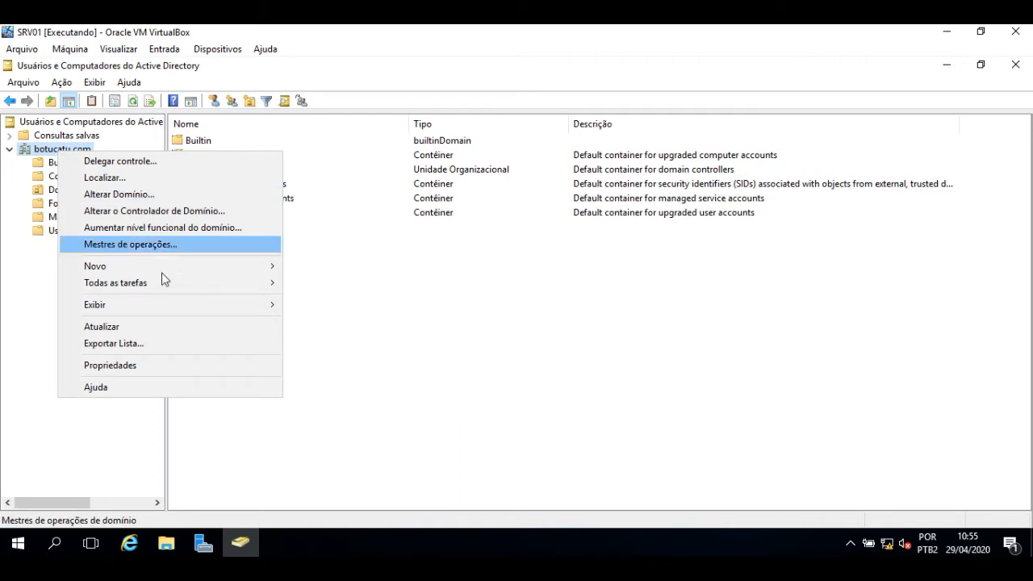
pyautogui.moveTo(202, 273)
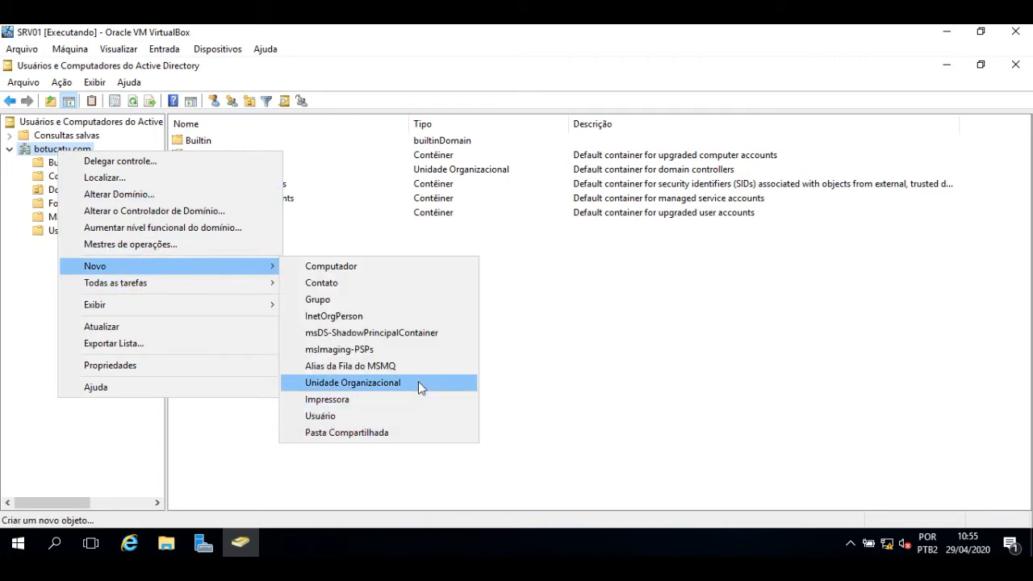
pyautogui.click(397, 383)
pyautogui.write('TIFacil')
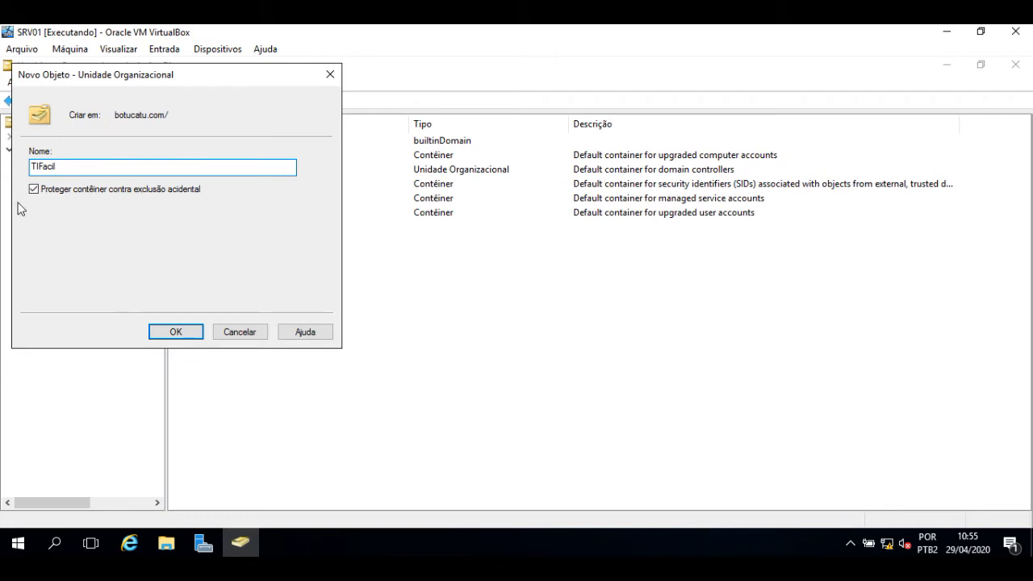
pyautogui.click(176, 332)
# Step: Create the Compras organizational unit inside TIFacil
pyautogui.rightClick(51, 250)
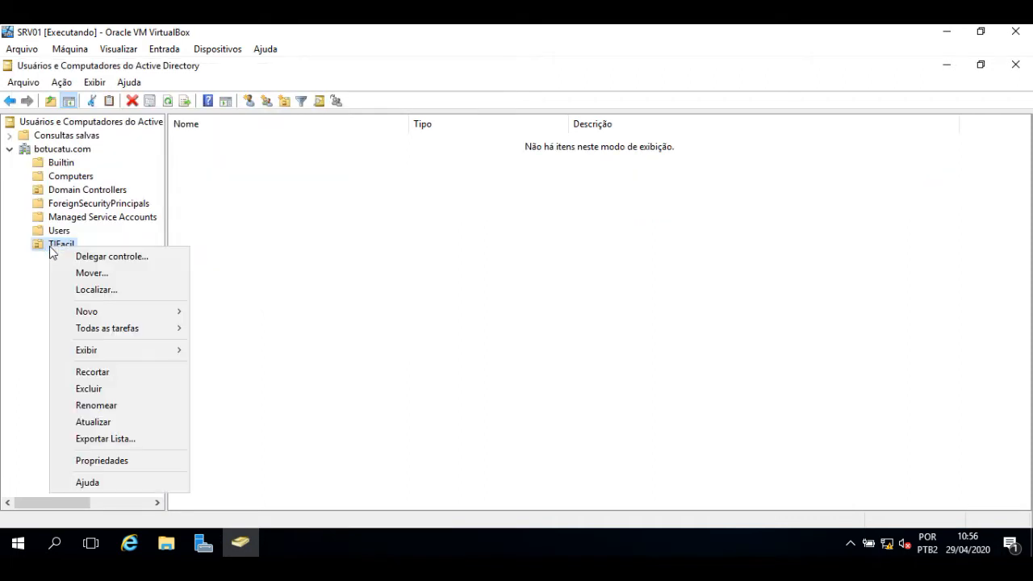
pyautogui.moveTo(148, 312)
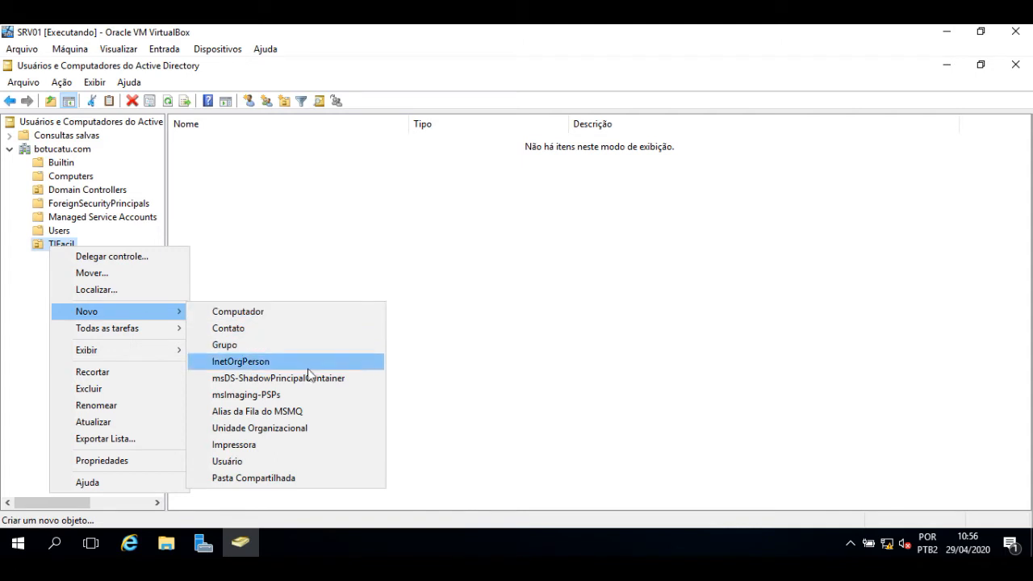
pyautogui.click(303, 431)
pyautogui.write('Compra')
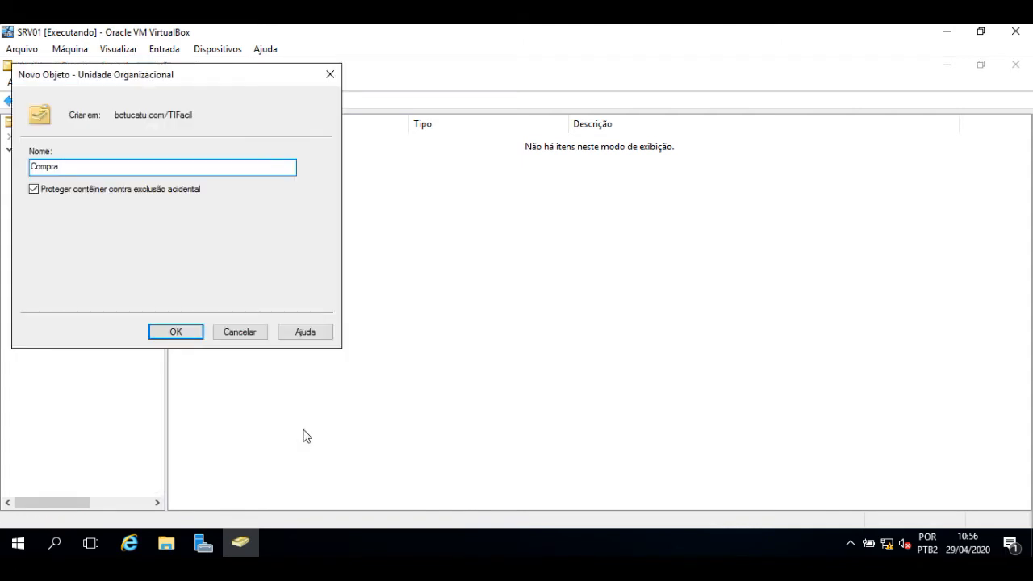
pyautogui.write('s')
pyautogui.press('Return')
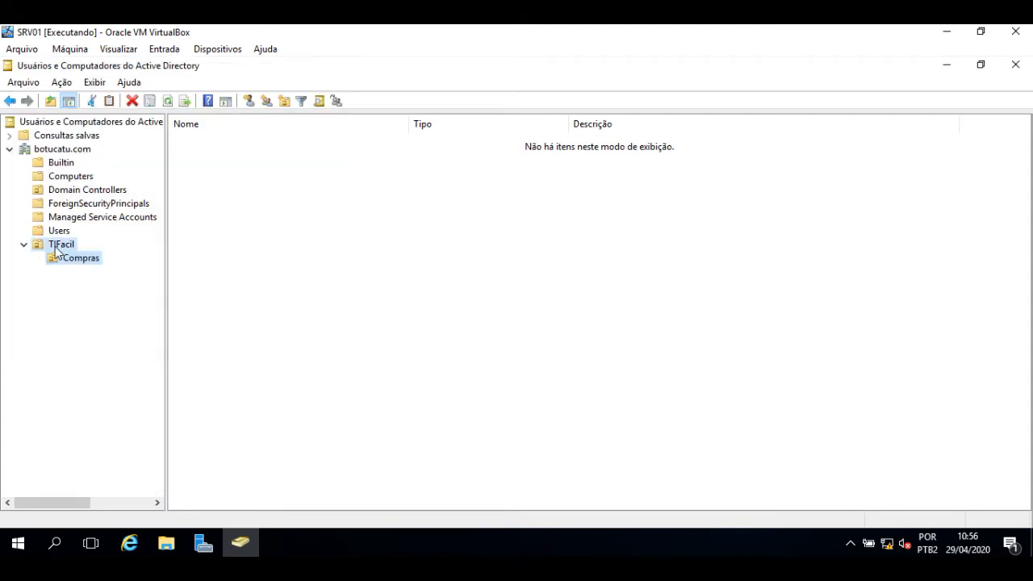
# Step: Create the remaining TIFacil sub-units, Financeiro and TI
pyautogui.rightClick(55, 249)
pyautogui.moveTo(178, 316)
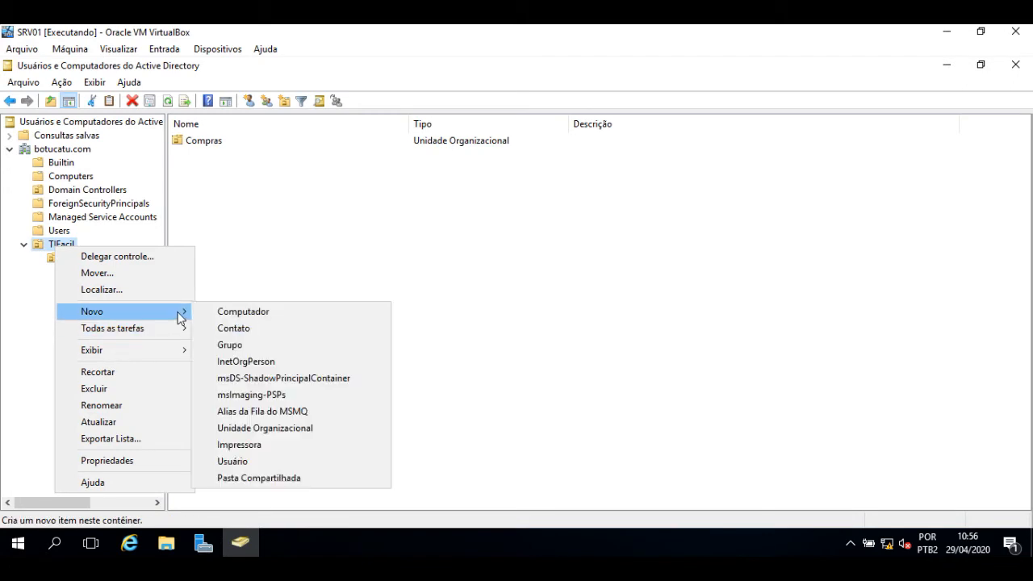
pyautogui.click(304, 428)
pyautogui.write('Re')
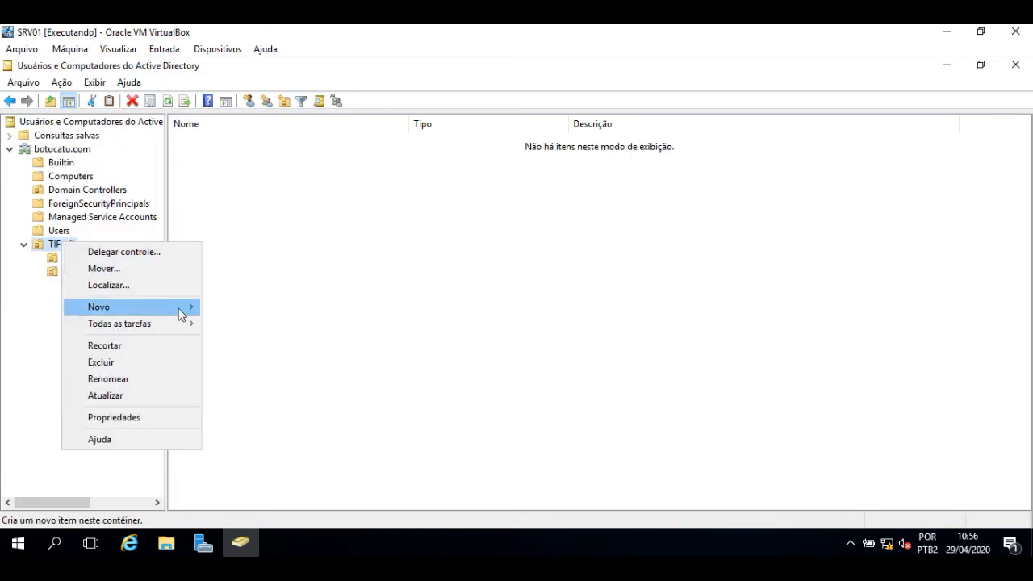
pyautogui.click(304, 422)
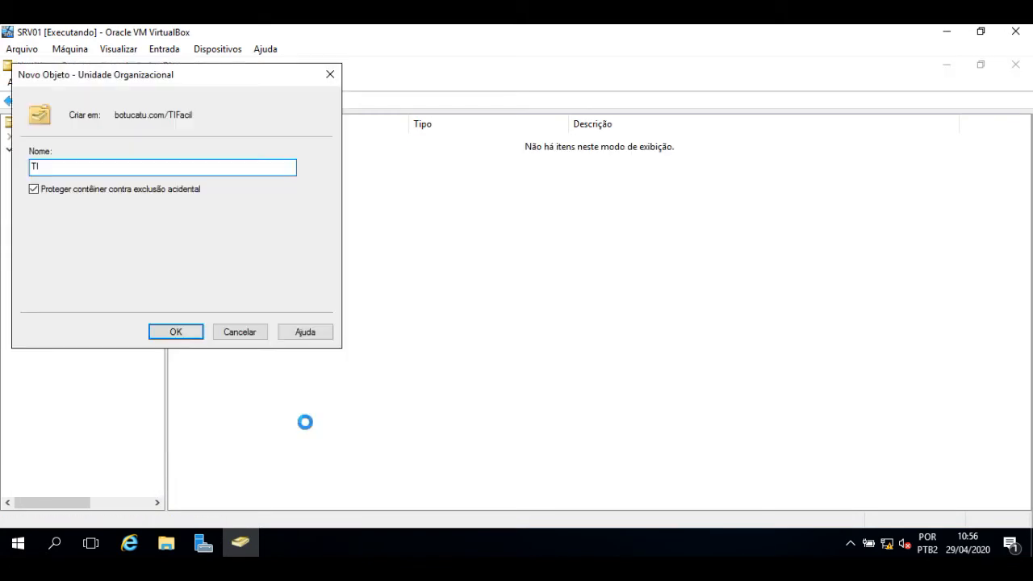
pyautogui.press('Return')
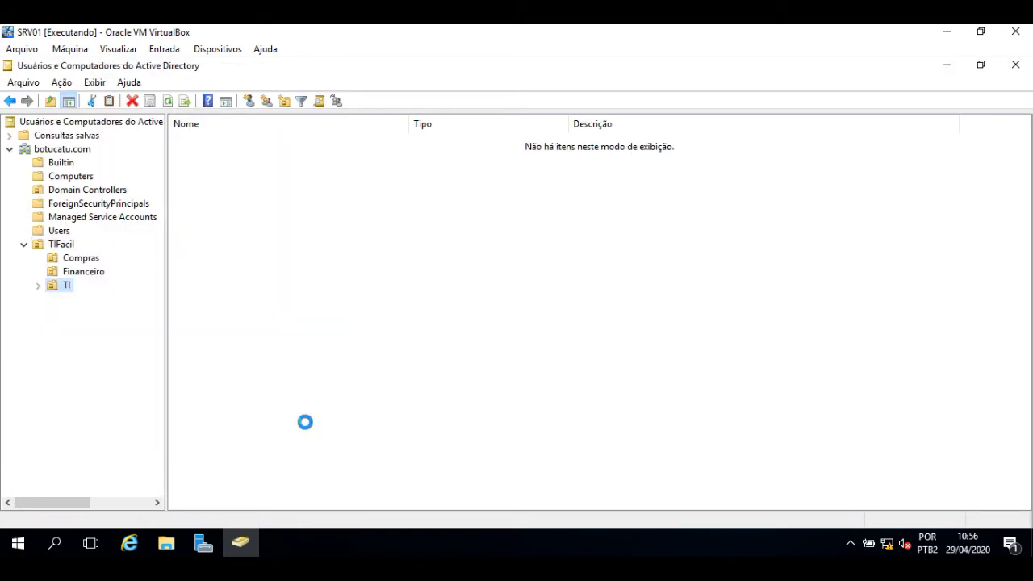
# Step: Create the Infra organizational unit inside TI
pyautogui.rightClick(56, 289)
pyautogui.moveTo(174, 355)
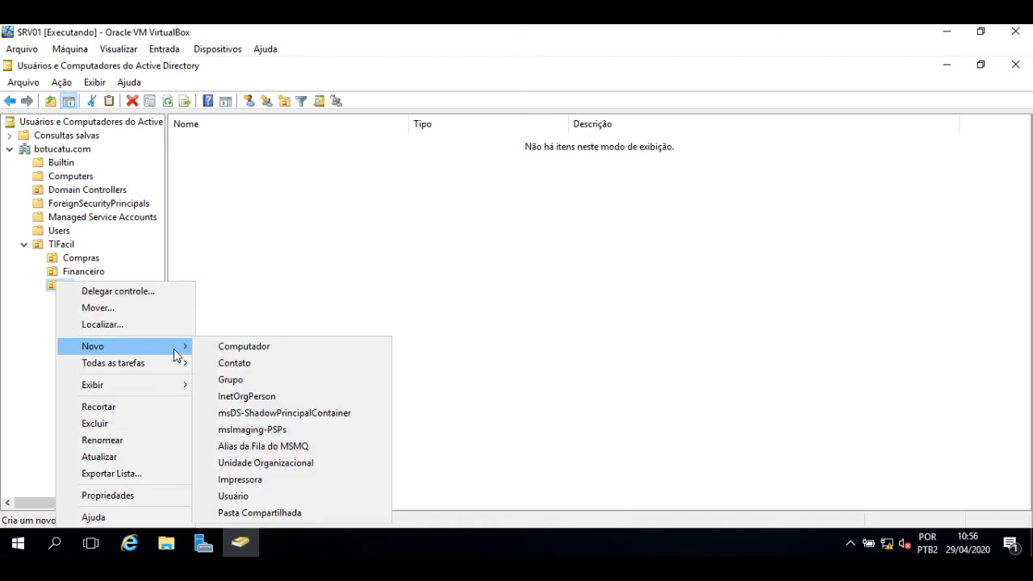
pyautogui.click(267, 462)
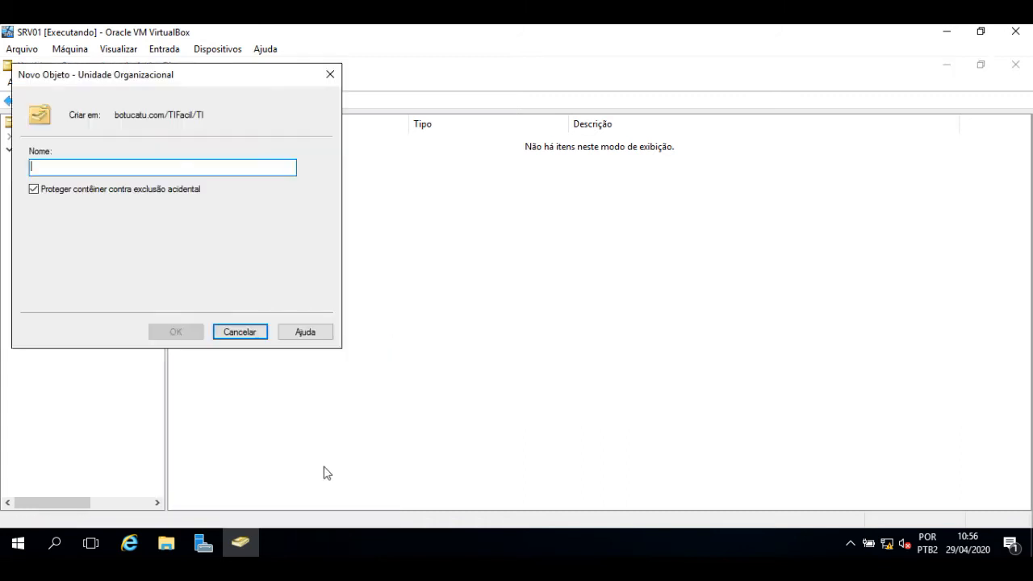
pyautogui.write('Infra')
pyautogui.press('Return')
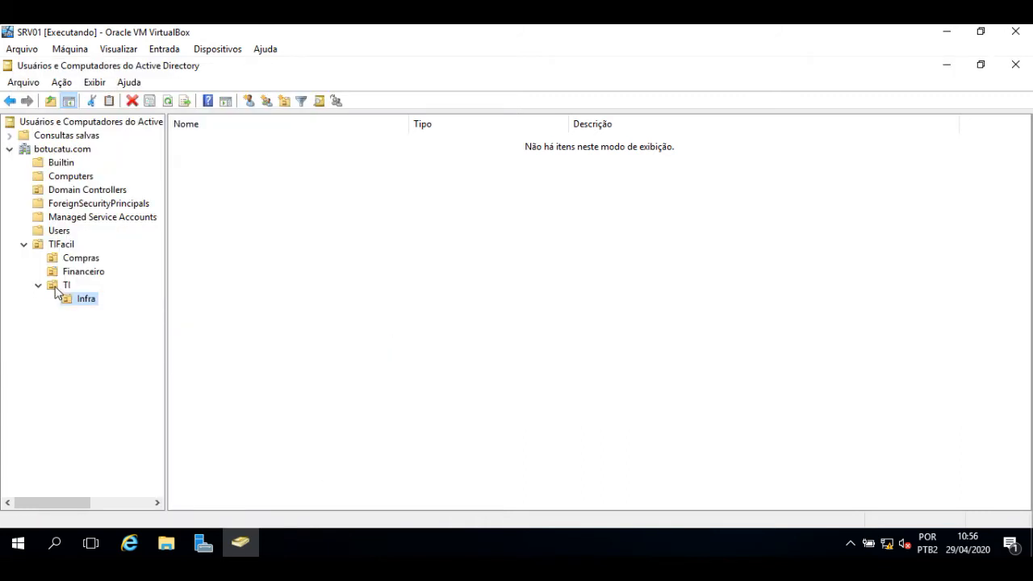
# Step: Create the Suporte unit inside TI with accidental-deletion protection unchecked
pyautogui.click(53, 287)
pyautogui.rightClick(55, 289)
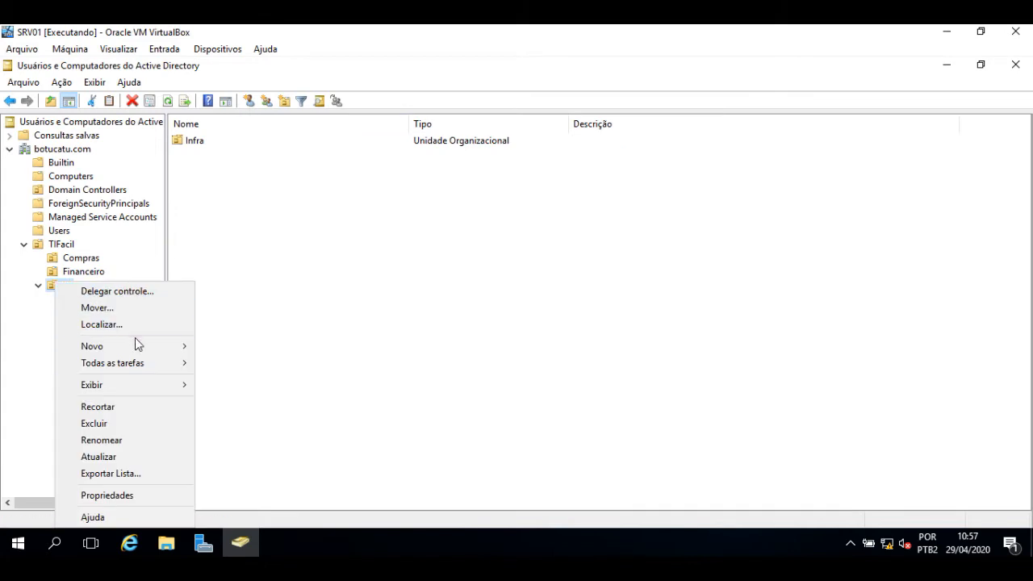
pyautogui.moveTo(141, 347)
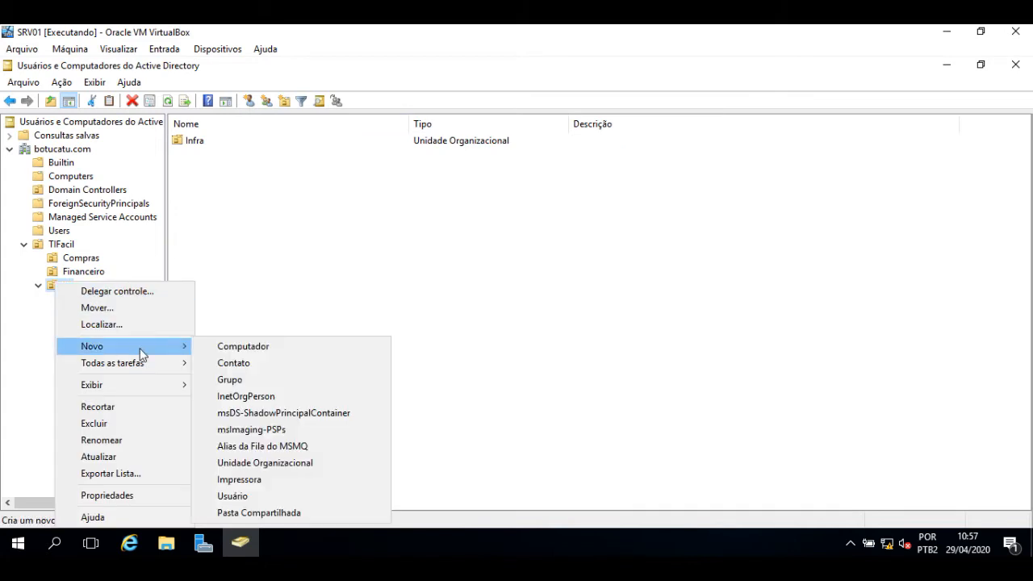
pyautogui.click(294, 466)
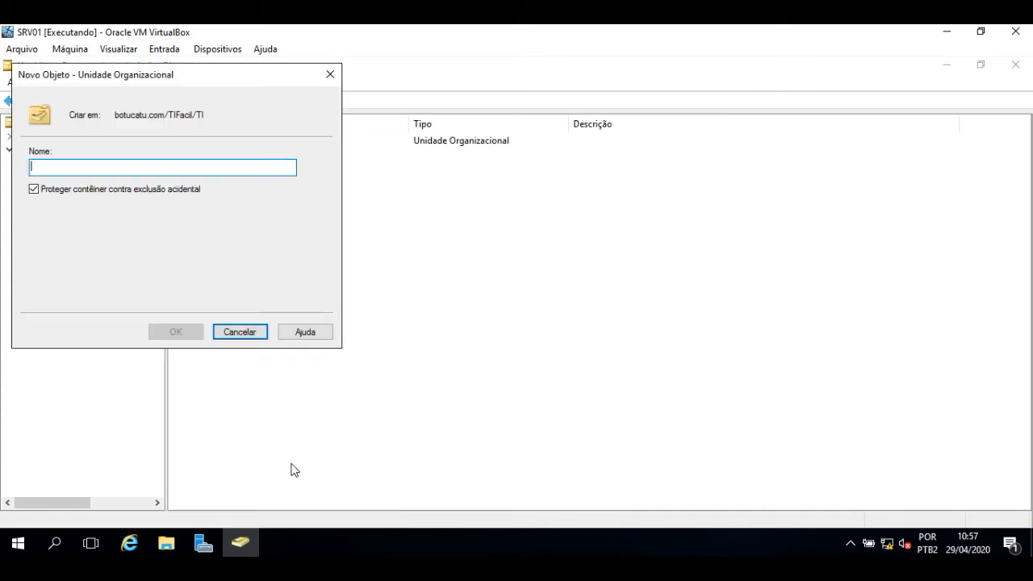
pyautogui.write('Suporte')
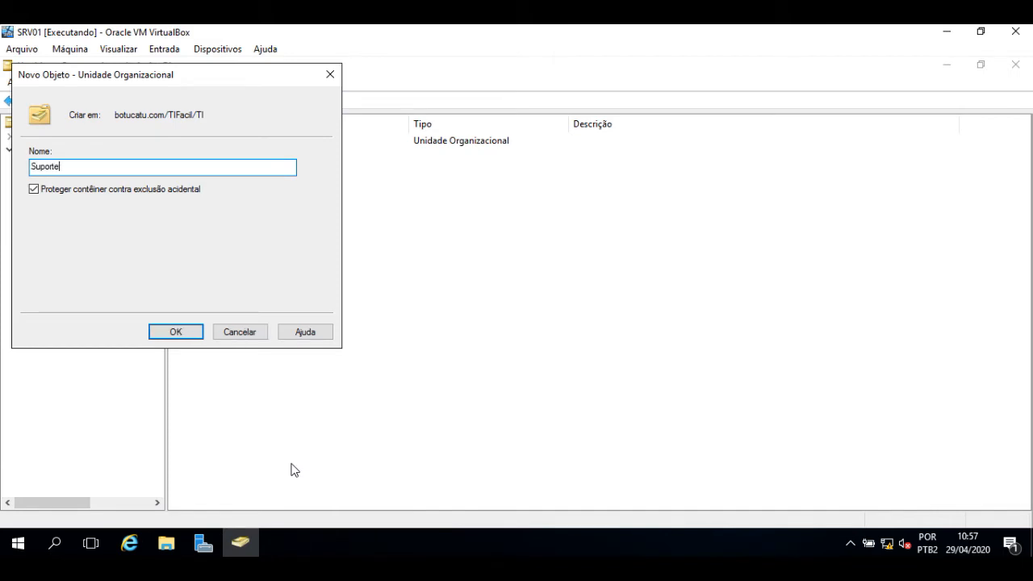
pyautogui.click(100, 193)
pyautogui.click(176, 332)
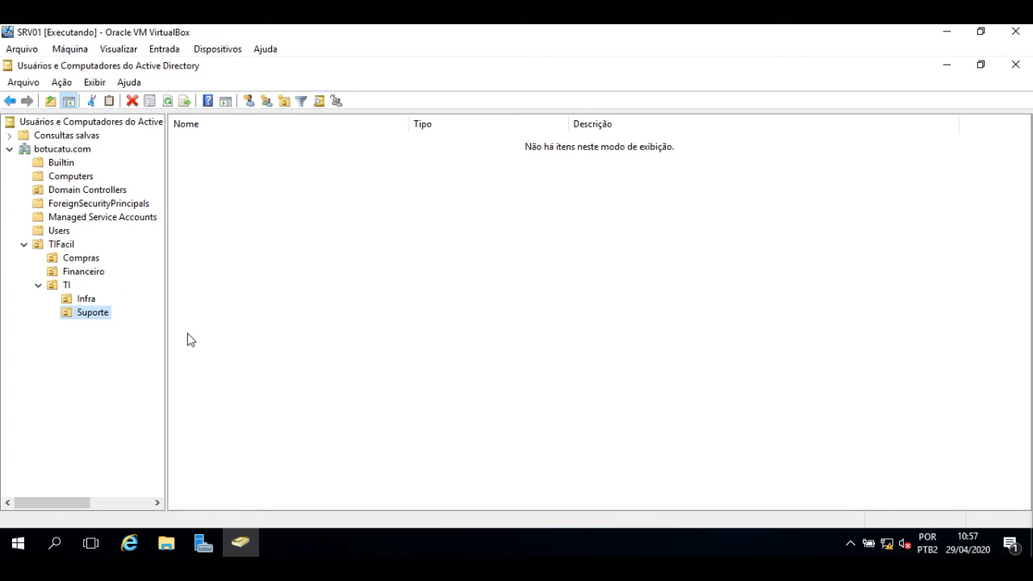
pyautogui.click(68, 303)
# Step: Attempt to delete Infra and dismiss the error refusing the protected unit's deletion
pyautogui.click(132, 105)
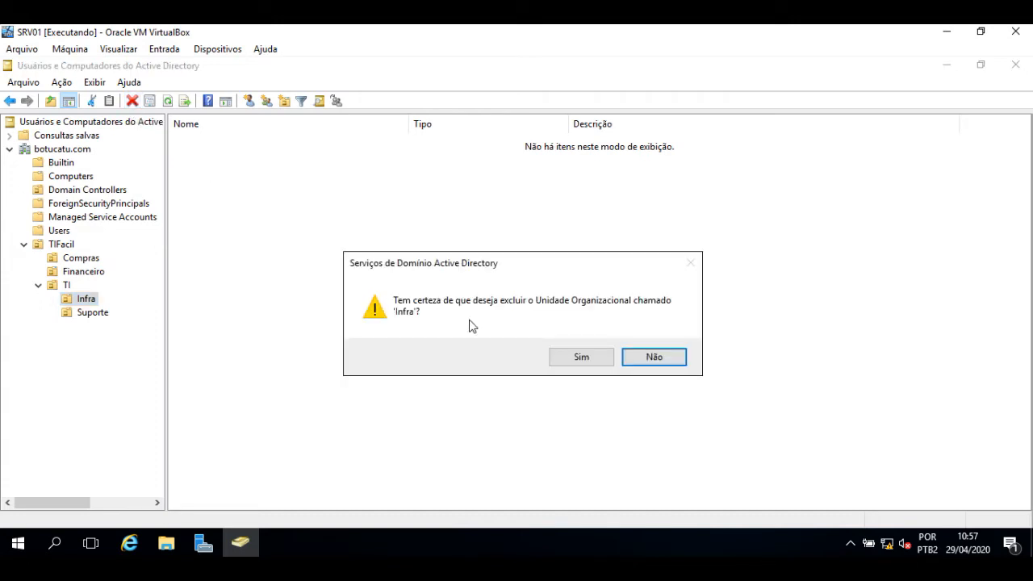
pyautogui.click(582, 356)
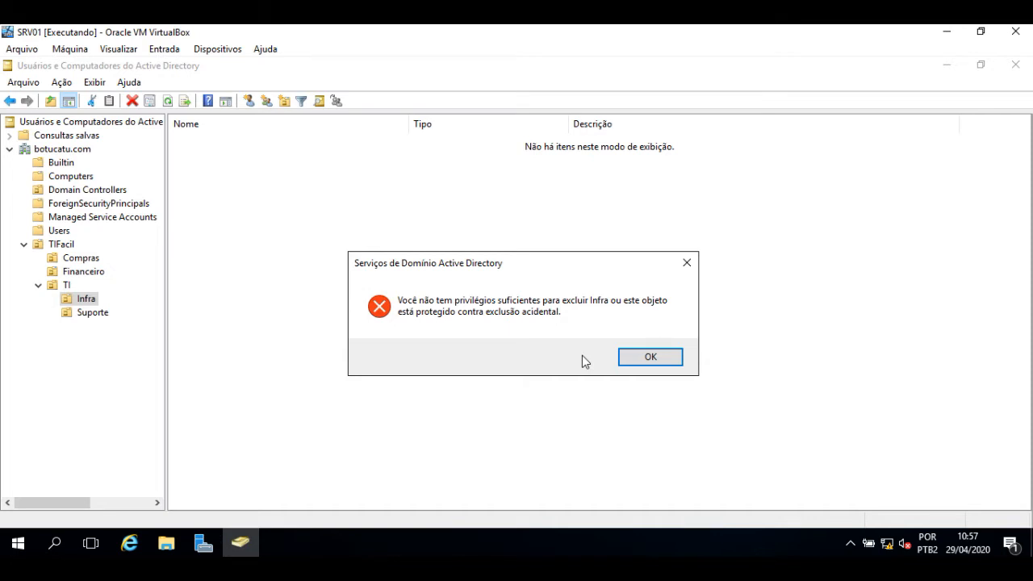
pyautogui.click(650, 358)
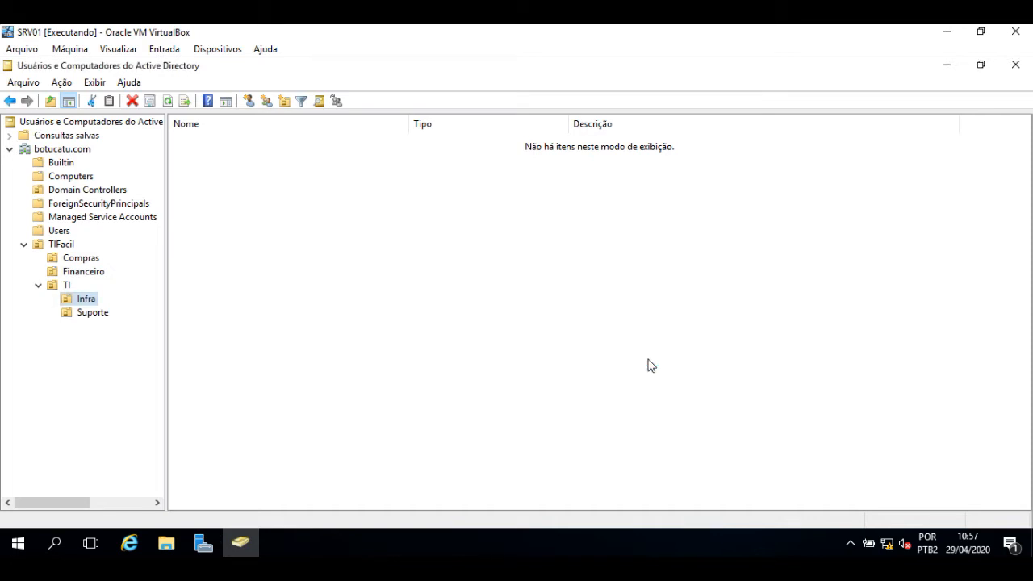
# Step: Delete the unprotected Suporte organizational unit from TI
pyautogui.click(93, 316)
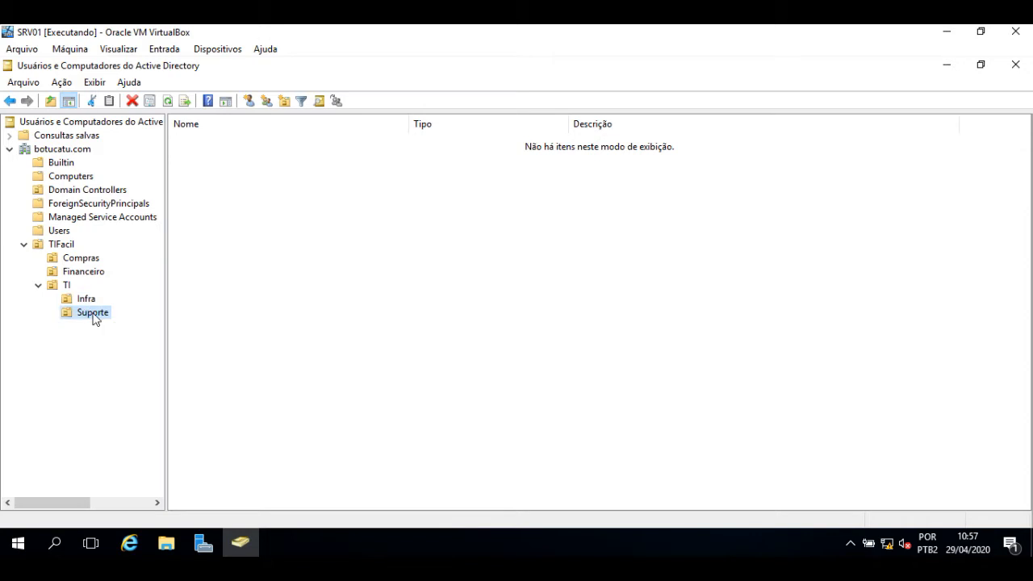
pyautogui.click(132, 104)
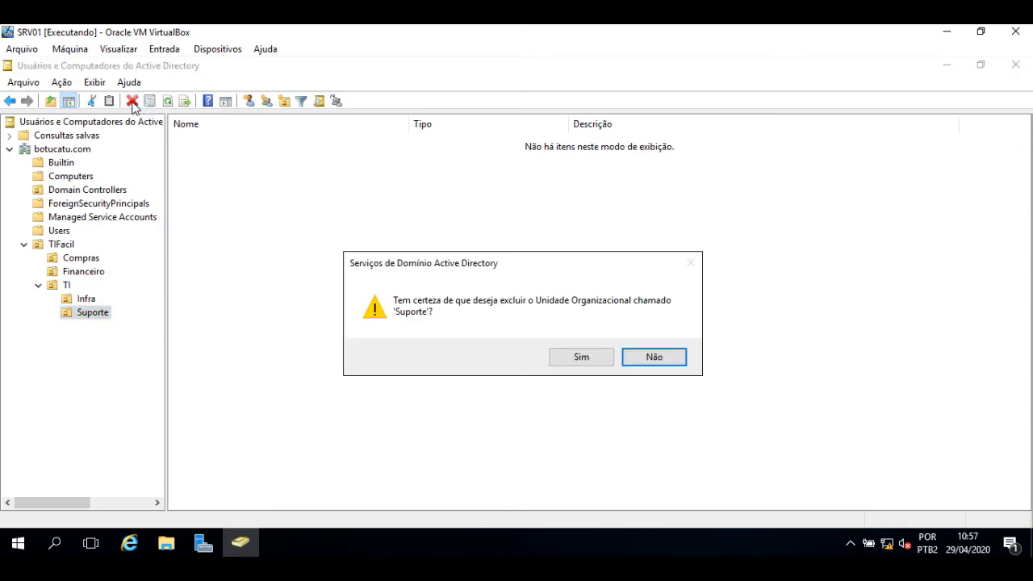
pyautogui.click(578, 360)
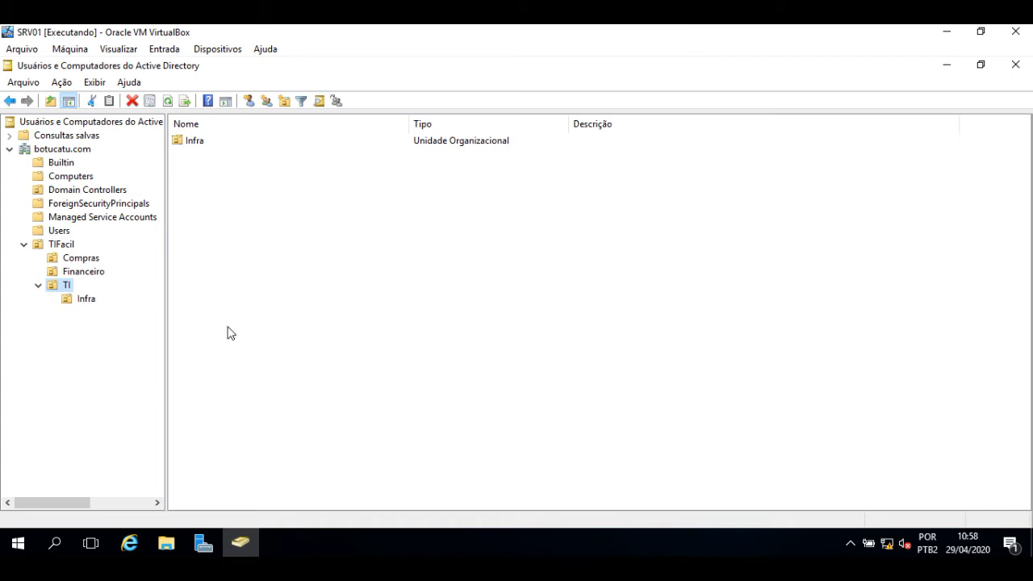
# Step: Create a new organizational unit named Suporte under TI
pyautogui.rightClick(52, 286)
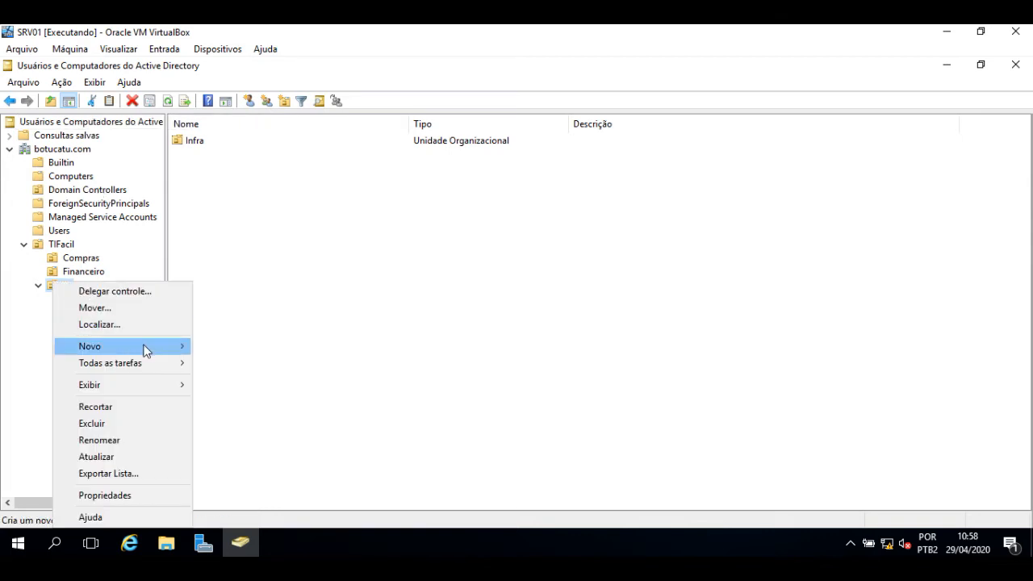
pyautogui.moveTo(145, 346)
pyautogui.click(318, 462)
pyautogui.write('Suporte')
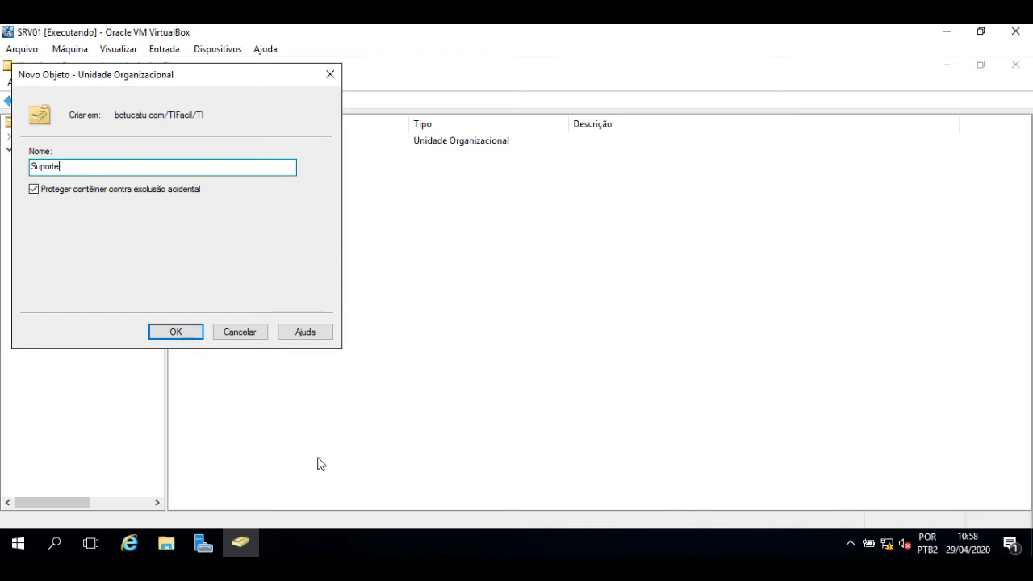
pyautogui.press('Return')
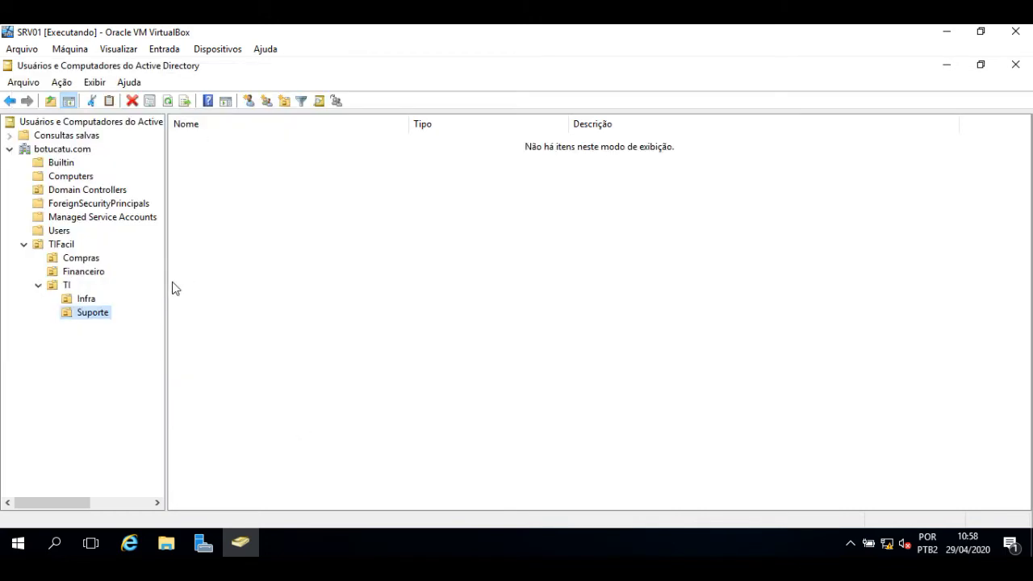
# Step: Select the Compras OU and open its Novo menu, then dismiss it without creating anything
pyautogui.click(77, 259)
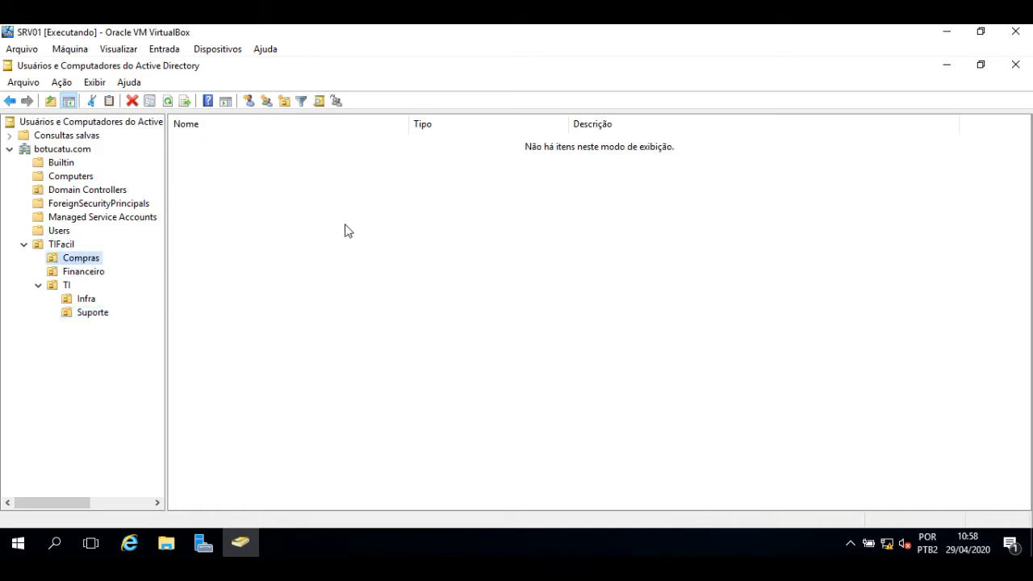
pyautogui.rightClick(319, 262)
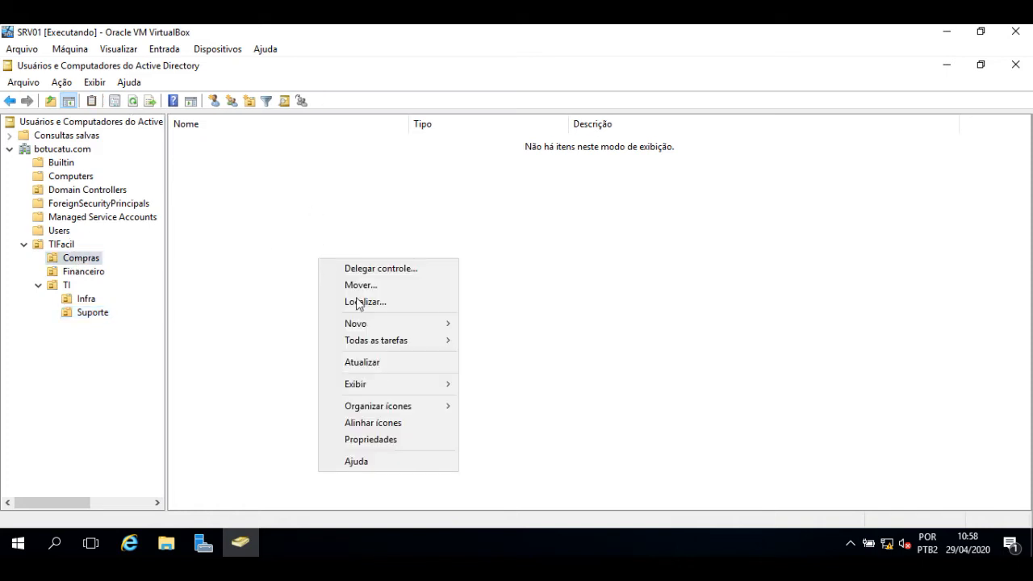
pyautogui.moveTo(388, 320)
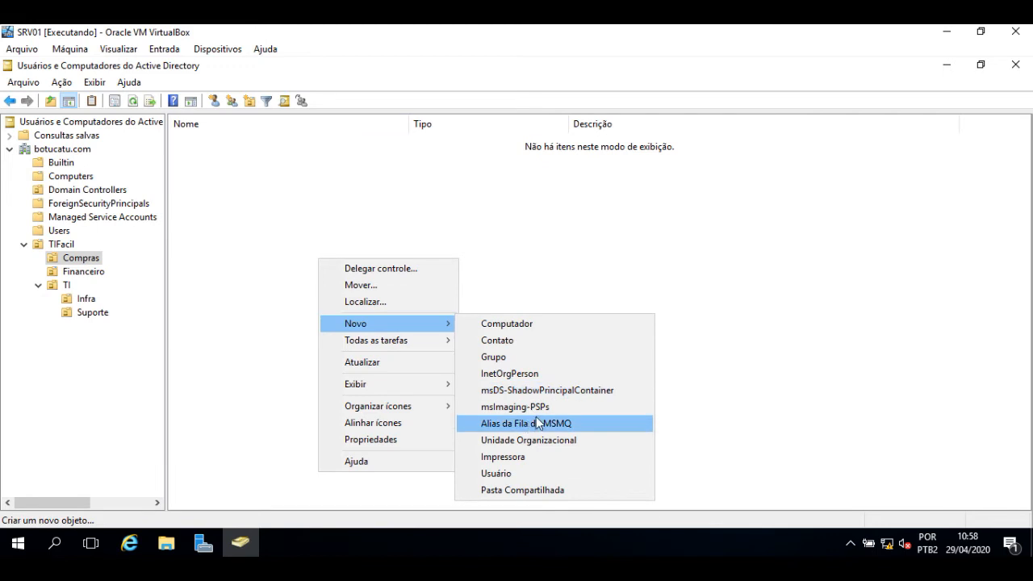
pyautogui.click(277, 196)
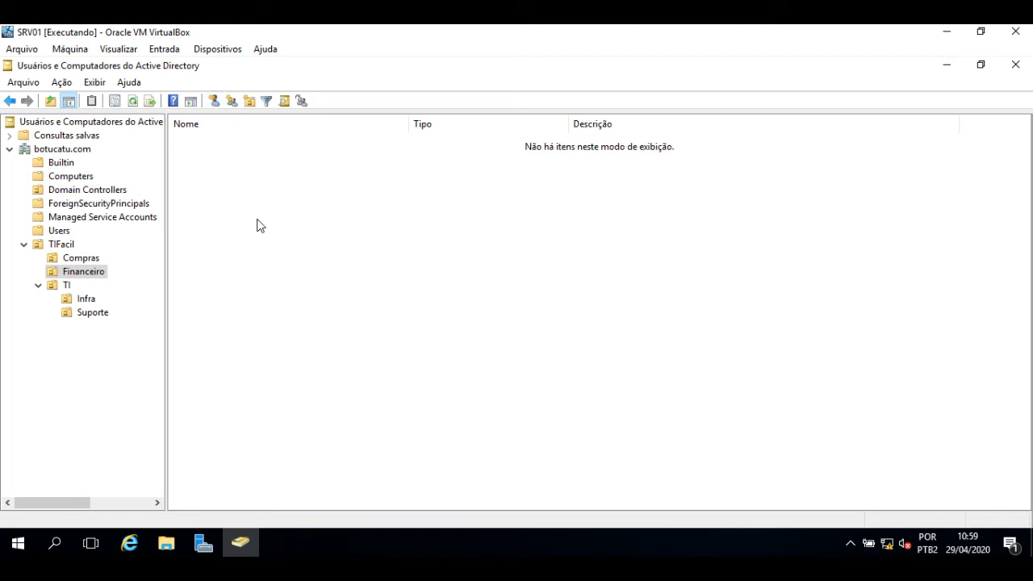
# Step: Start a new user in Compras, entering the user's first name, surname and logon name
pyautogui.click(71, 258)
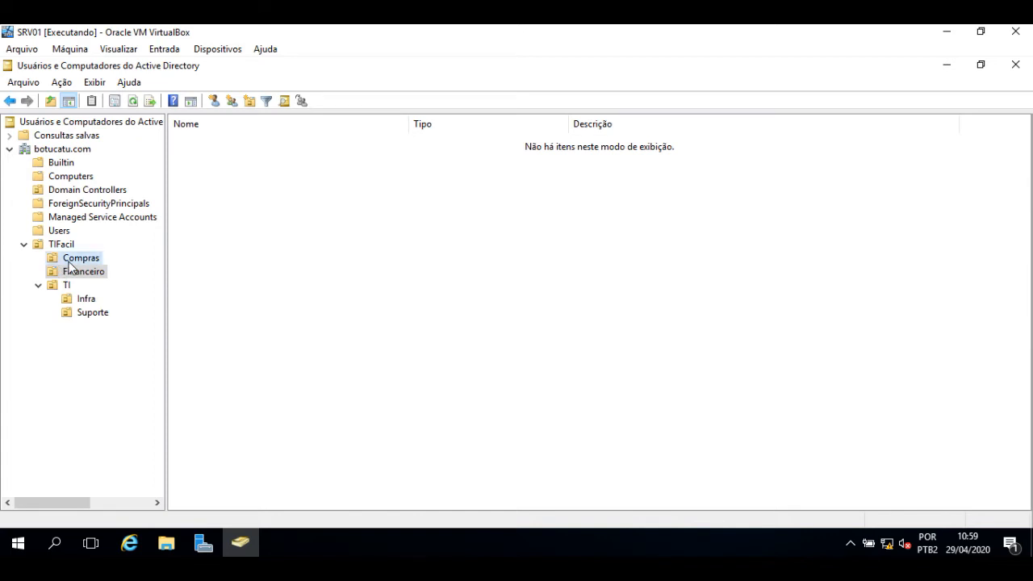
pyautogui.click(214, 100)
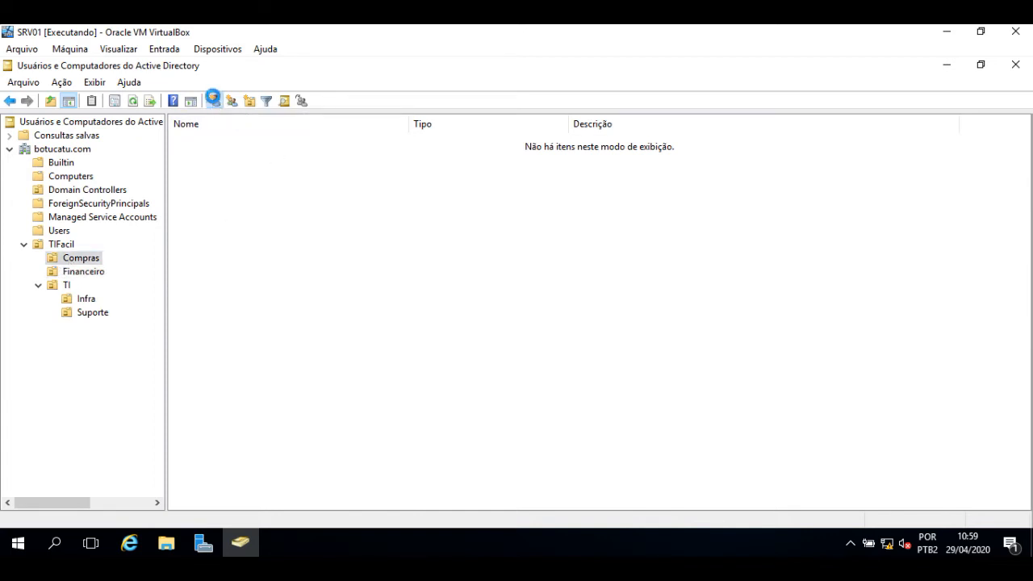
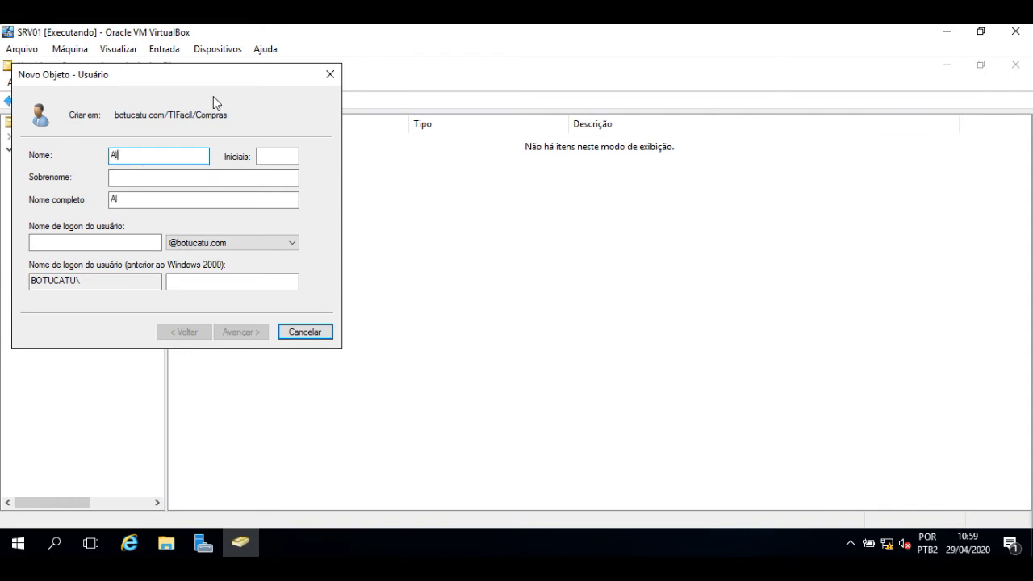
pyautogui.press('Tab')
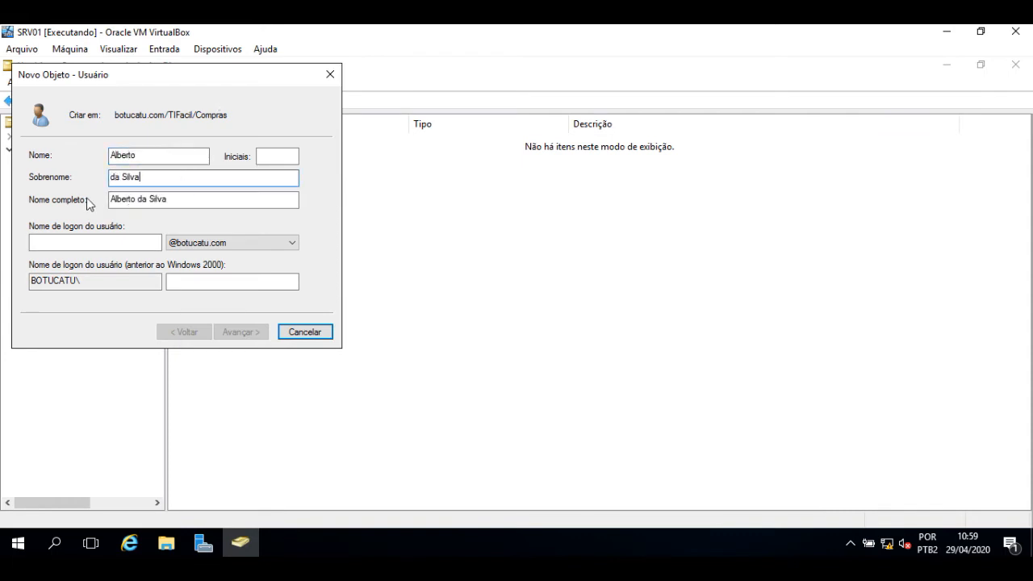
pyautogui.click(103, 240)
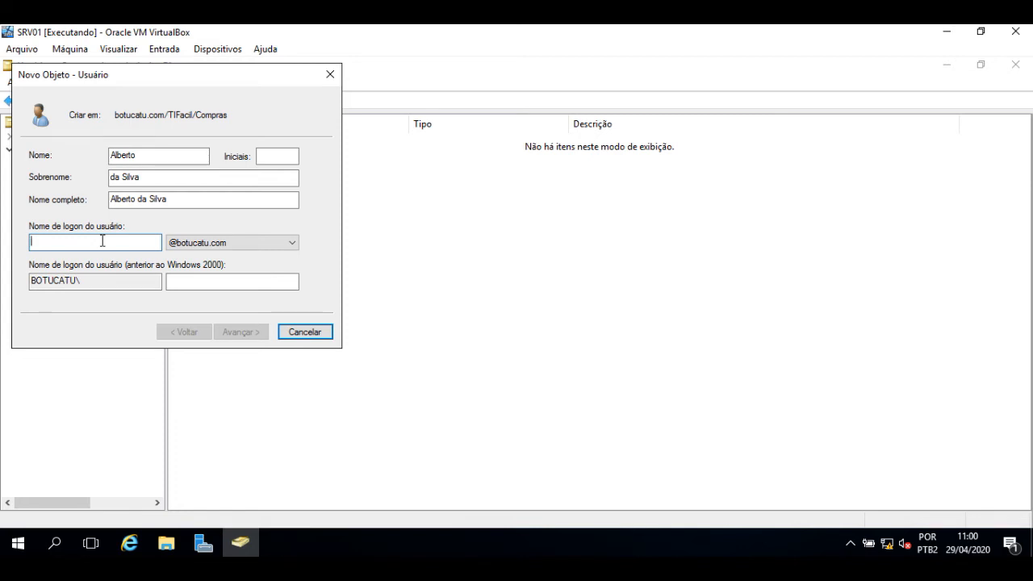
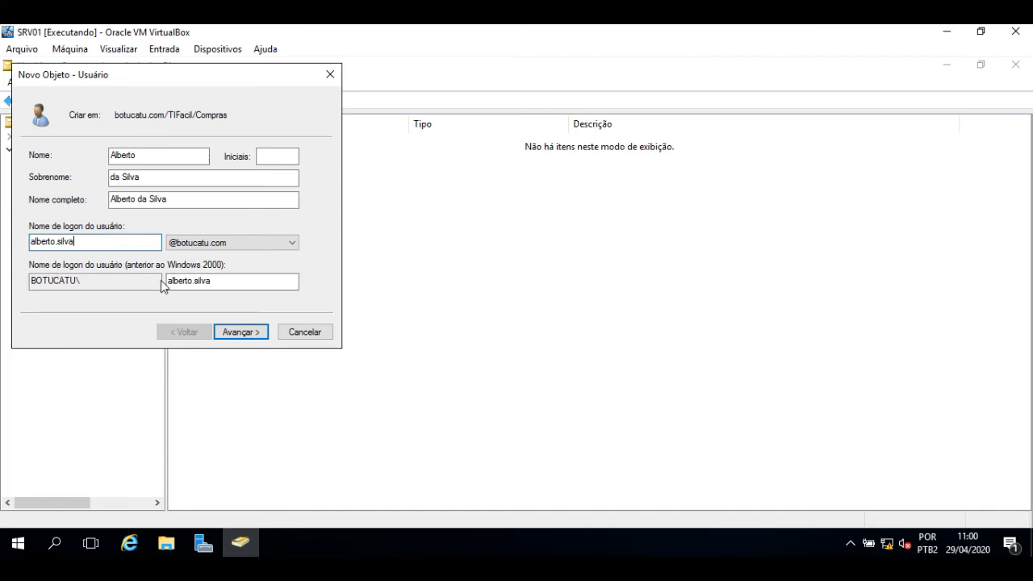
# Step: Enter and confirm the new user's initial password
pyautogui.click(240, 332)
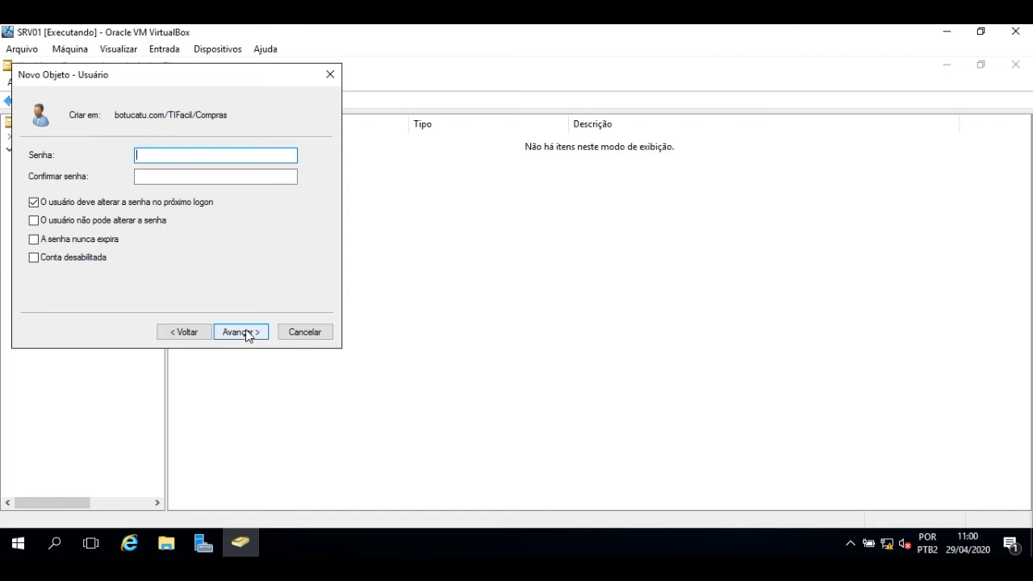
pyautogui.write('Mudar@')
pyautogui.press('BackSpace')
pyautogui.press('BackSpace')
pyautogui.press('BackSpace')
pyautogui.press('BackSpace')
pyautogui.press('BackSpace')
pyautogui.press('BackSpace')
pyautogui.write('Mudar@2020')
pyautogui.click(206, 174)
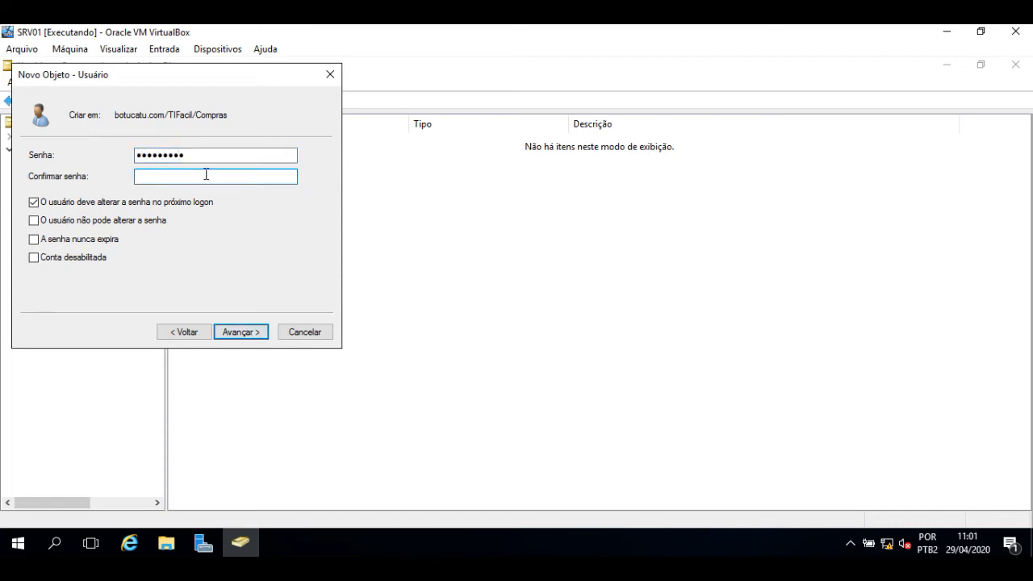
pyautogui.write('Mudar@2020')
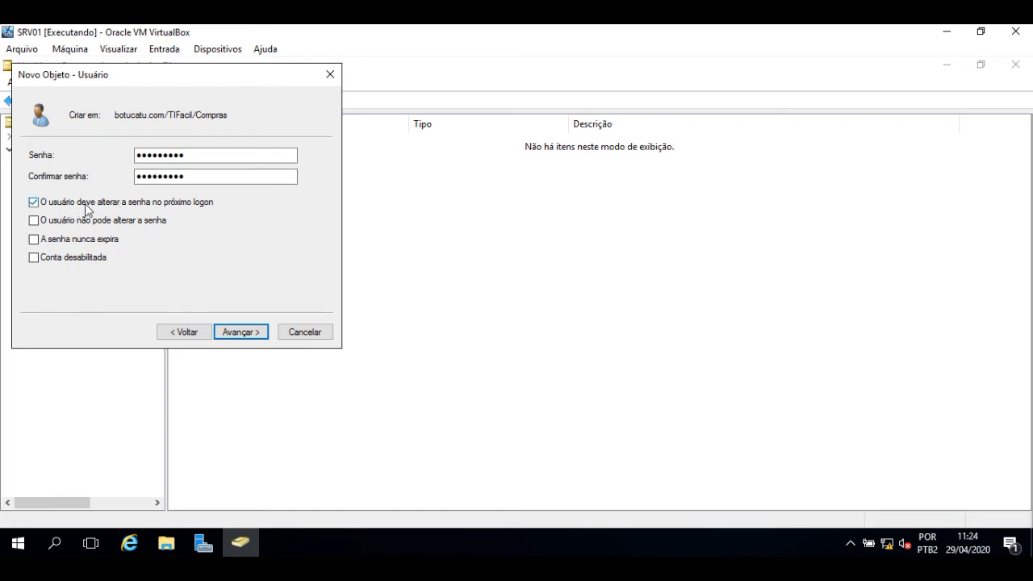
# Step: Finish creating the user account and begin another new user in Compras
pyautogui.click(247, 331)
pyautogui.click(242, 335)
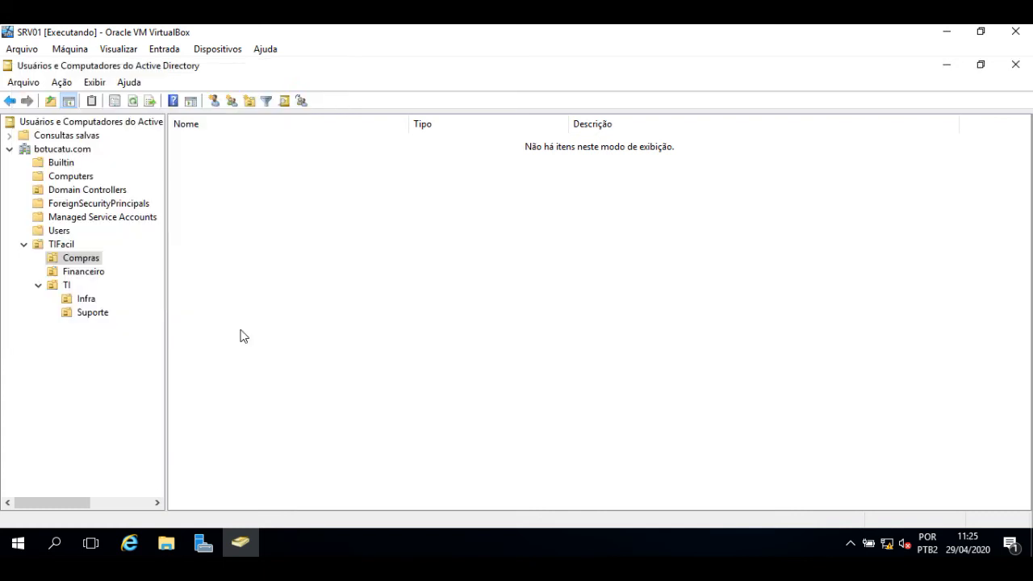
pyautogui.click(238, 207)
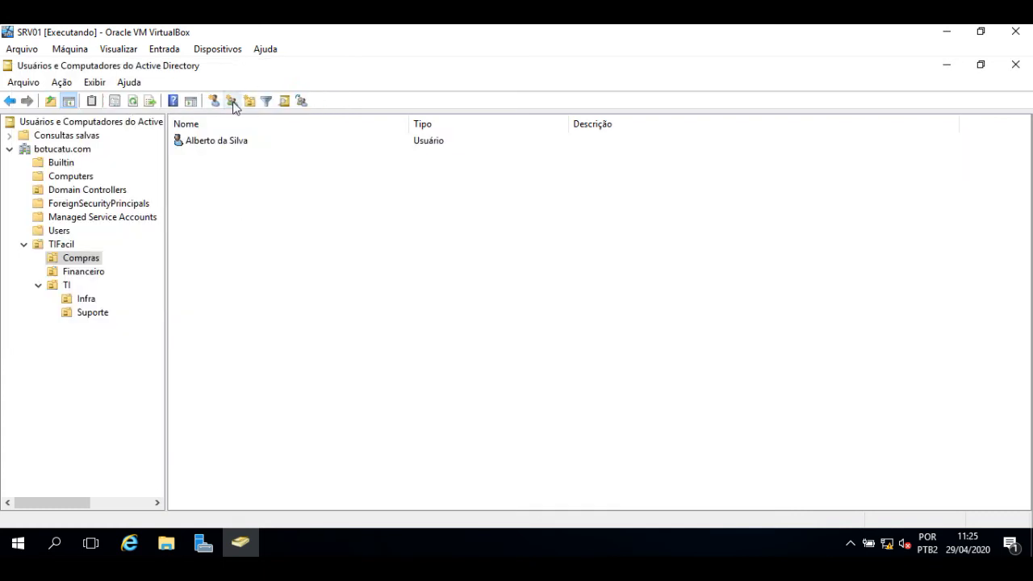
pyautogui.click(214, 101)
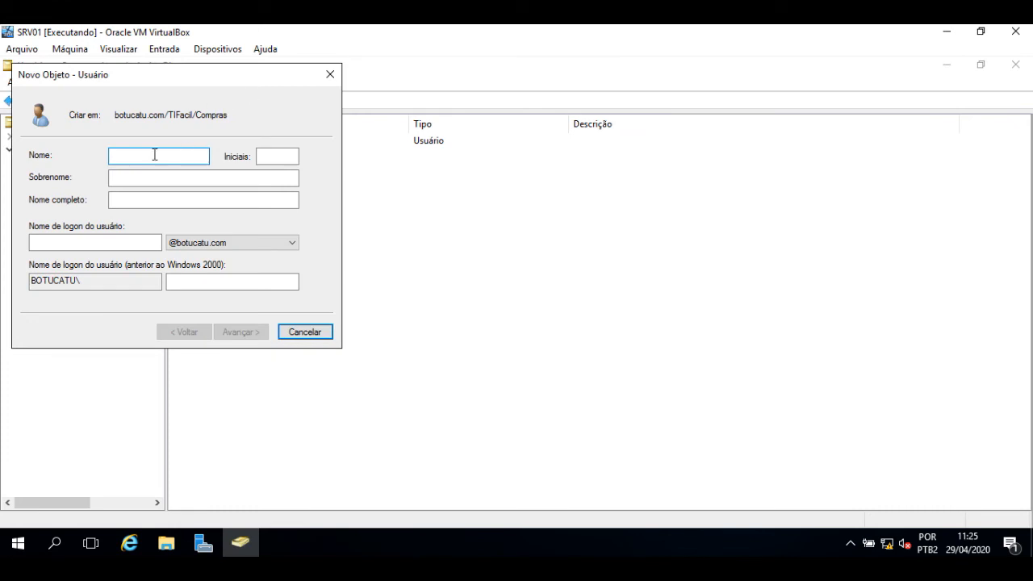
# Step: Fill in the second user's first name, surname and logon name
pyautogui.press('Tab')
pyautogui.press('Tab')
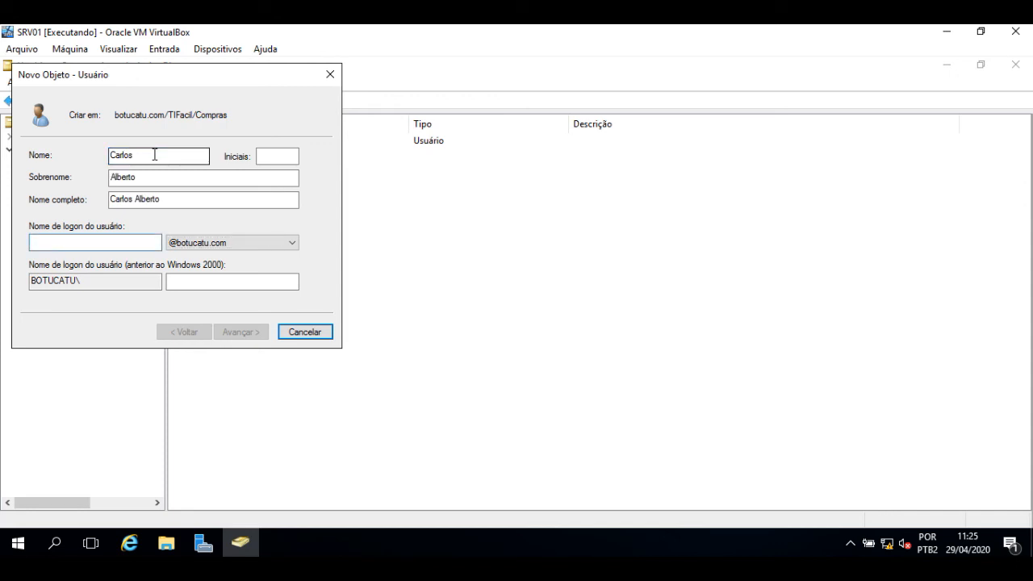
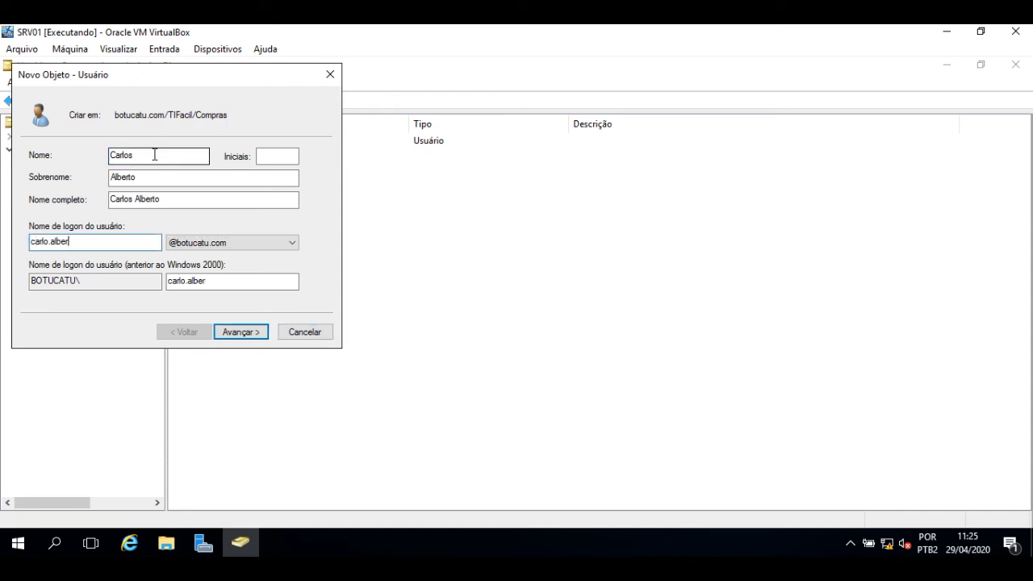
pyautogui.press('Return')
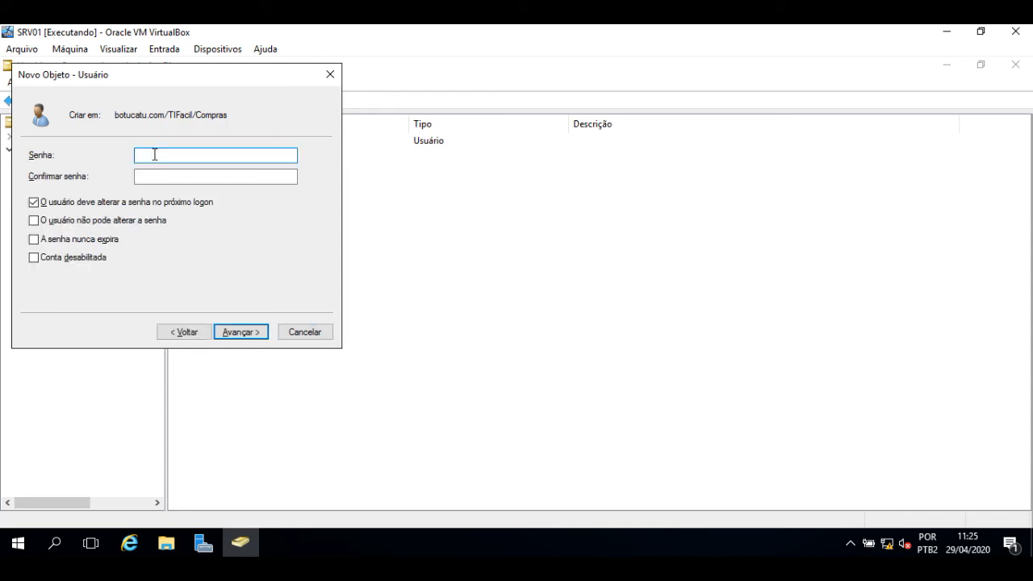
# Step: Enter and confirm the second user's password and complete the account creation
pyautogui.write('1234567890')
pyautogui.press('Tab')
pyautogui.write('12345')
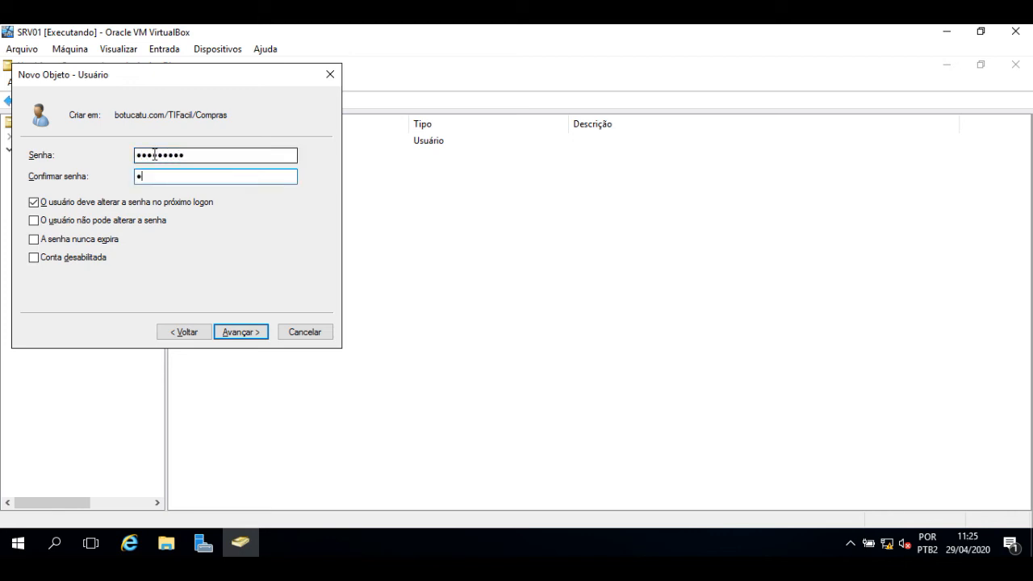
pyautogui.write('6789')
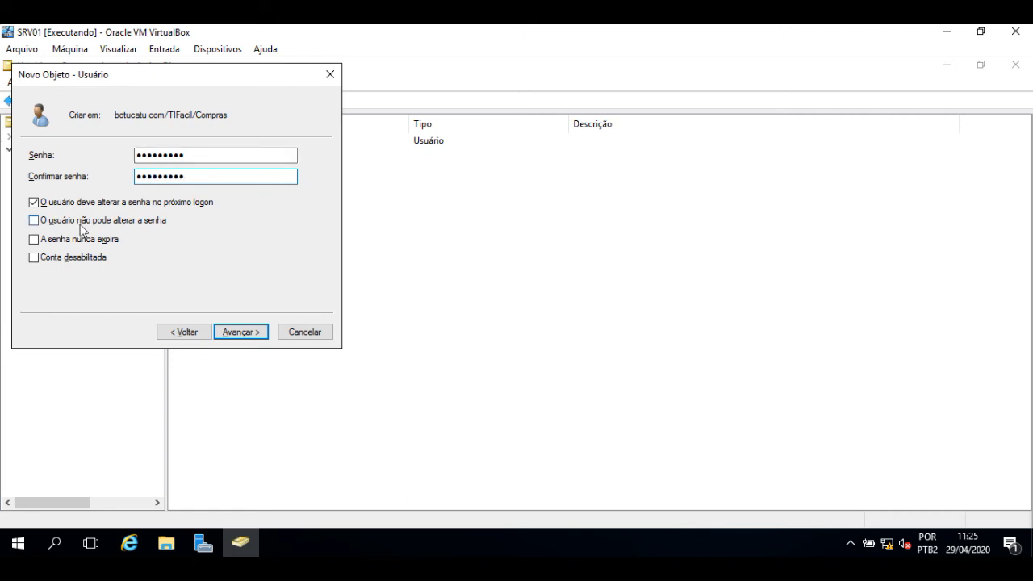
pyautogui.click(241, 332)
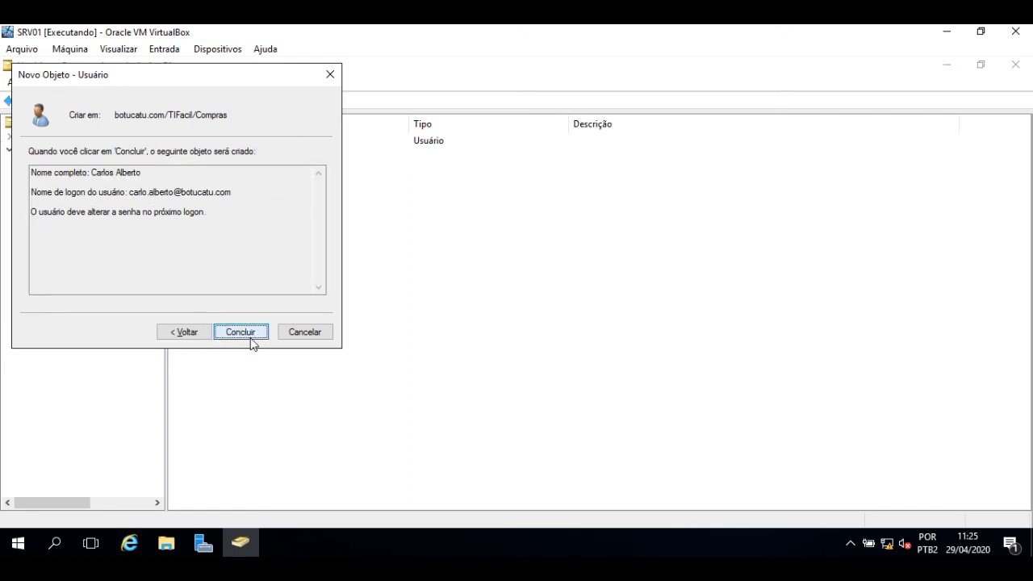
pyautogui.click(240, 331)
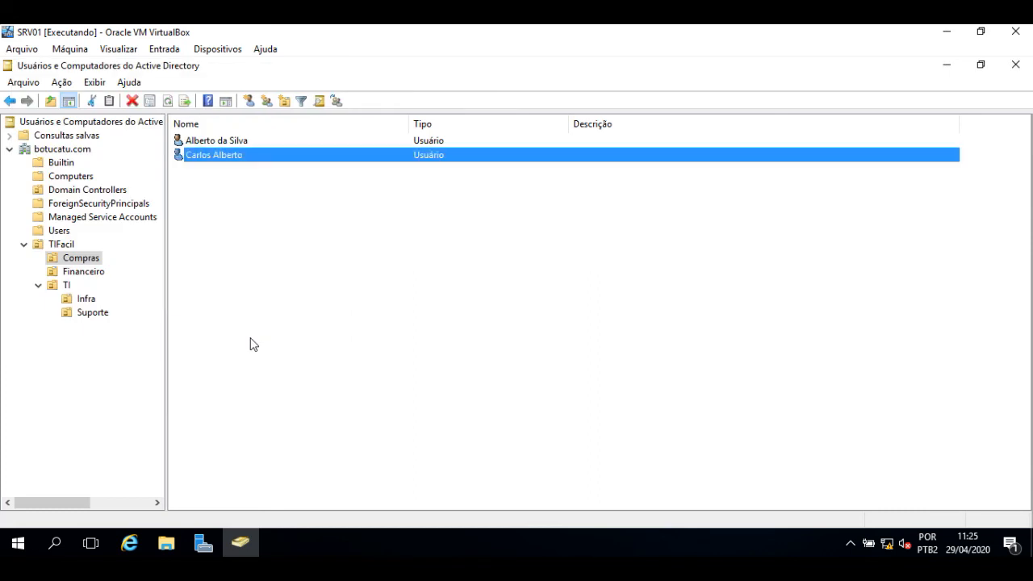
# Step: Start a new user in Financeiro with the user's first name, surname and logon name
pyautogui.click(90, 274)
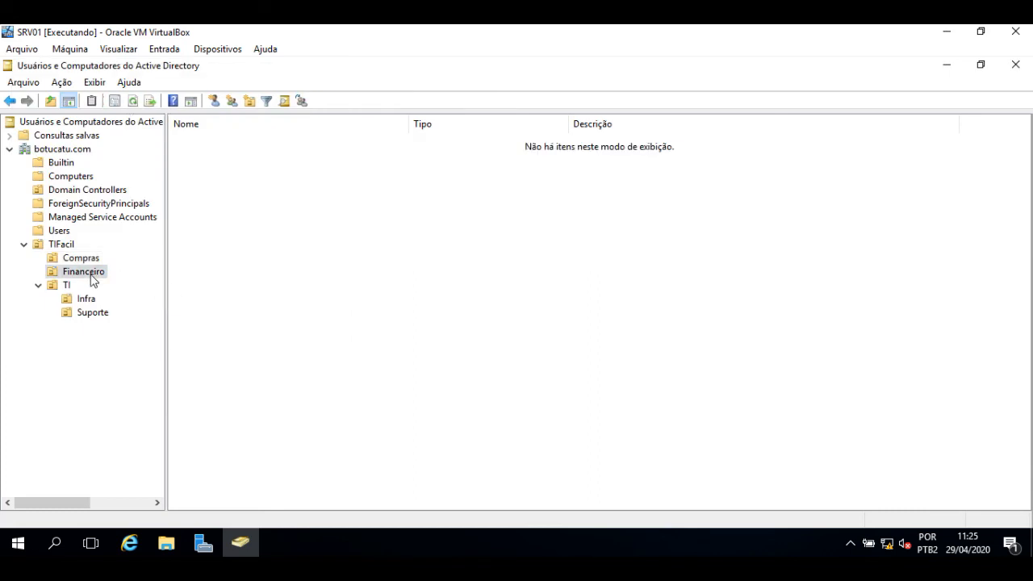
pyautogui.click(214, 101)
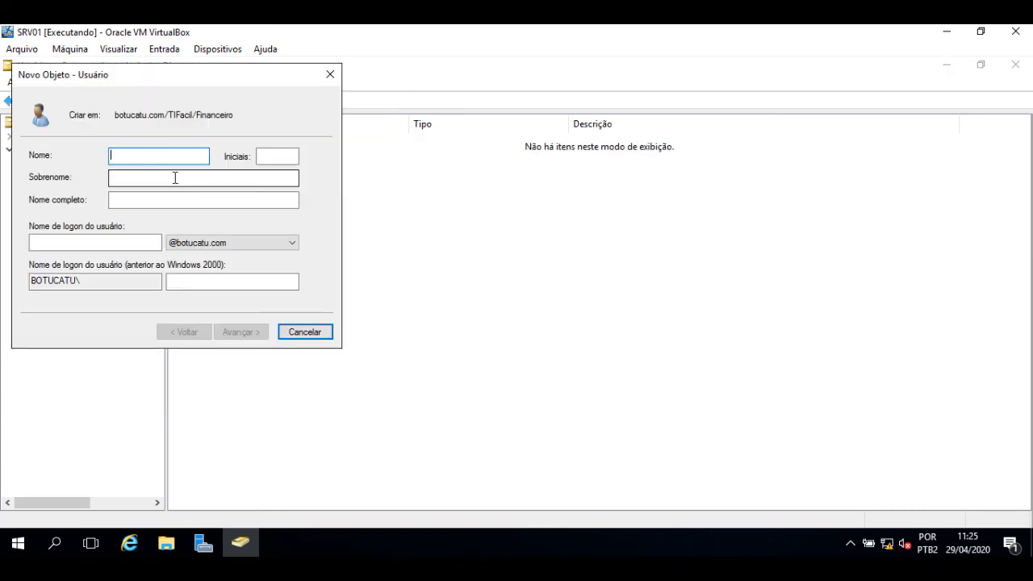
pyautogui.click(175, 177)
pyautogui.press('Tab')
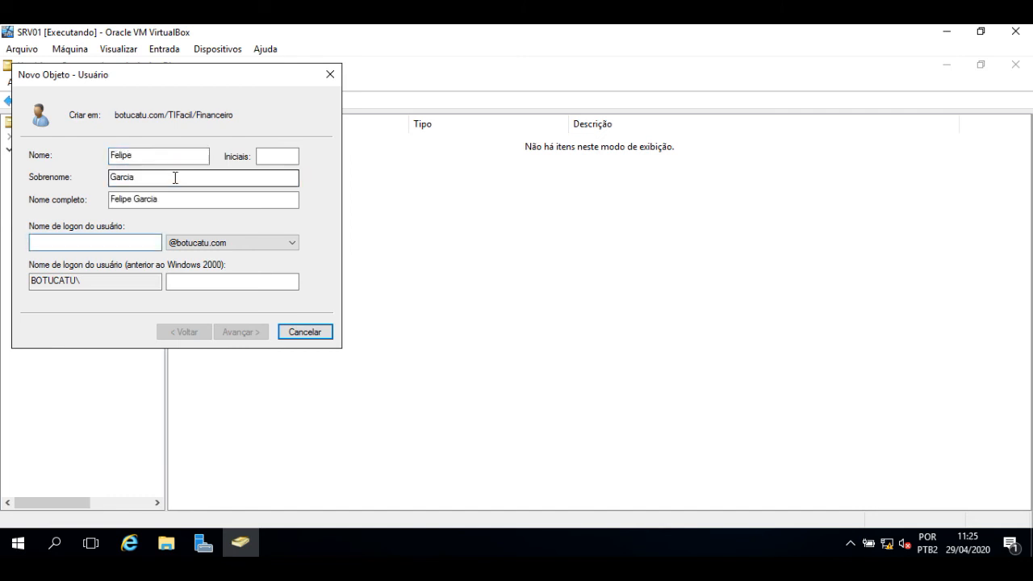
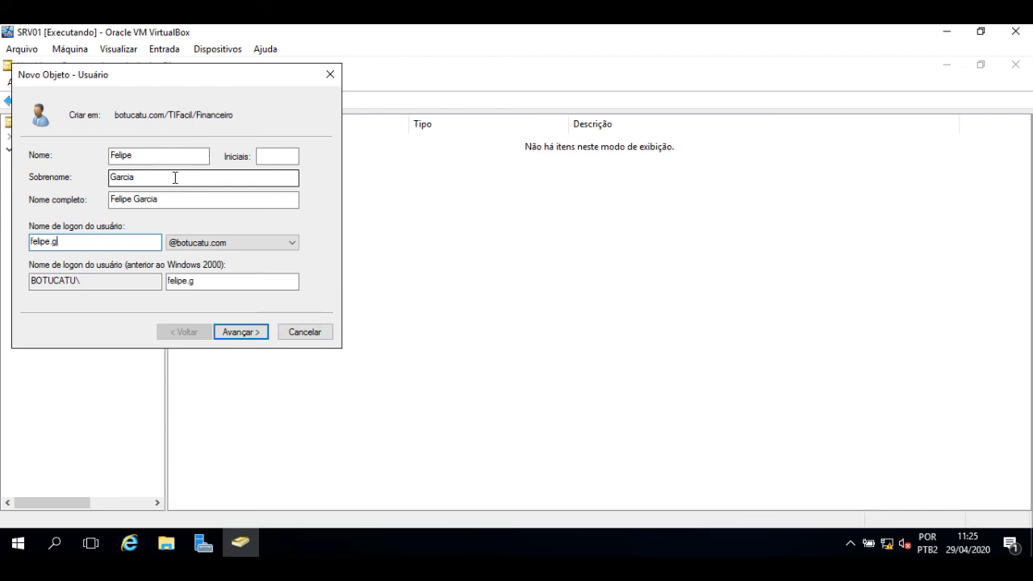
# Step: Set and confirm the Financeiro user's password and finish creating the account
pyautogui.press('Return')
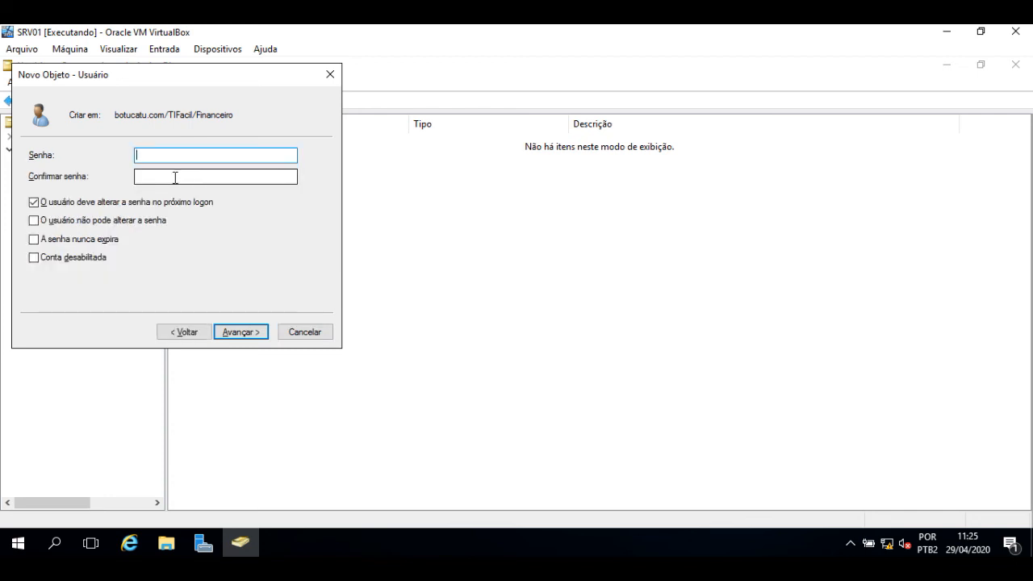
pyautogui.write('*********')
pyautogui.press('Tab')
pyautogui.write('*****')
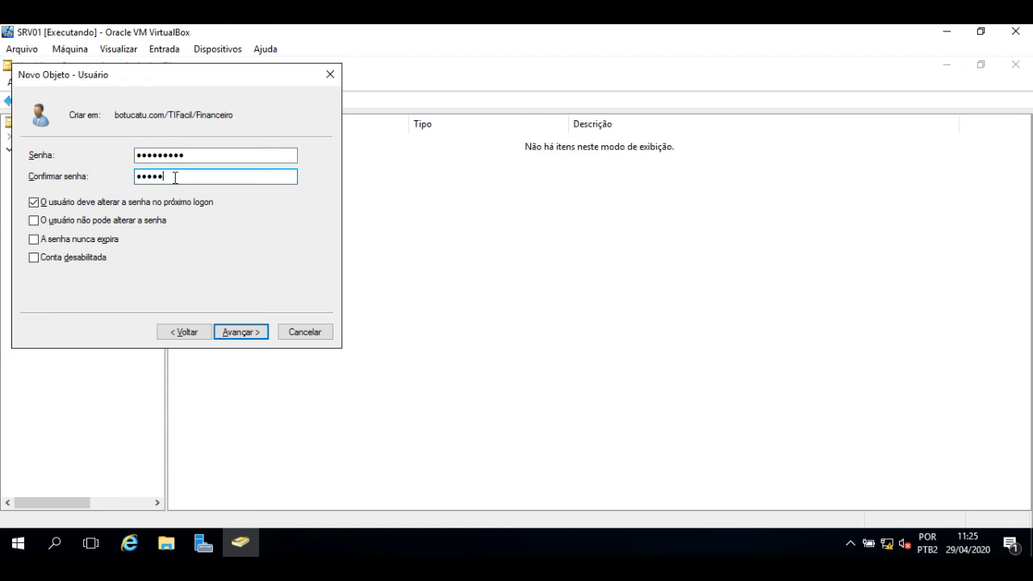
pyautogui.write('****')
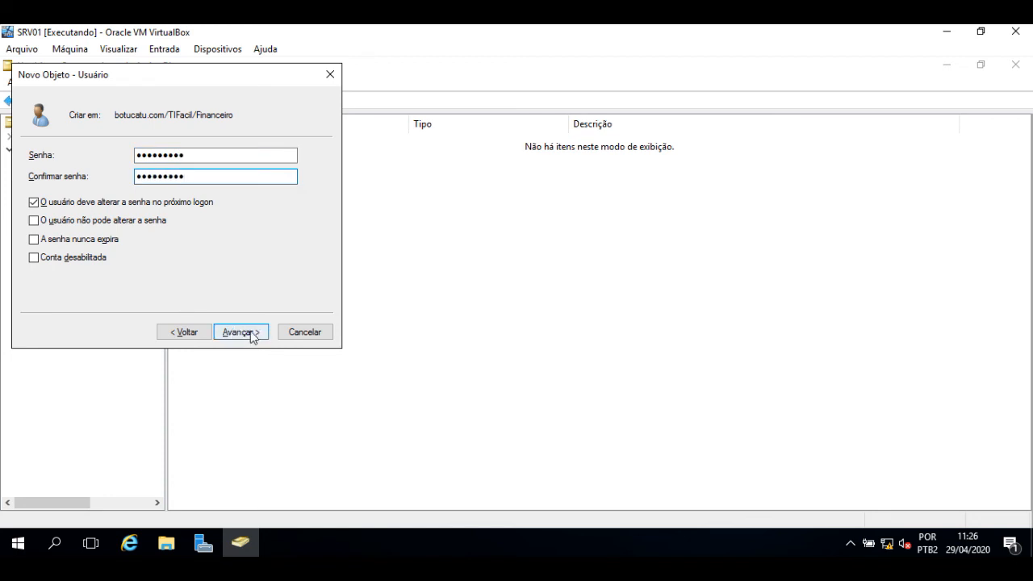
pyautogui.click(250, 331)
pyautogui.click(248, 332)
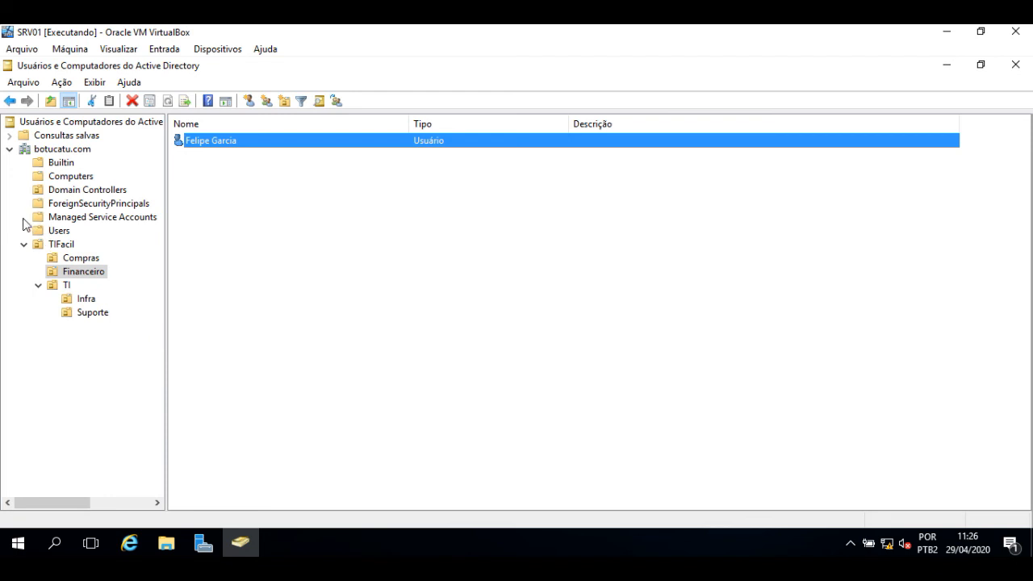
# Step: Navigate from TIFacil to the Compras OU to view its two user accounts
pyautogui.click(50, 246)
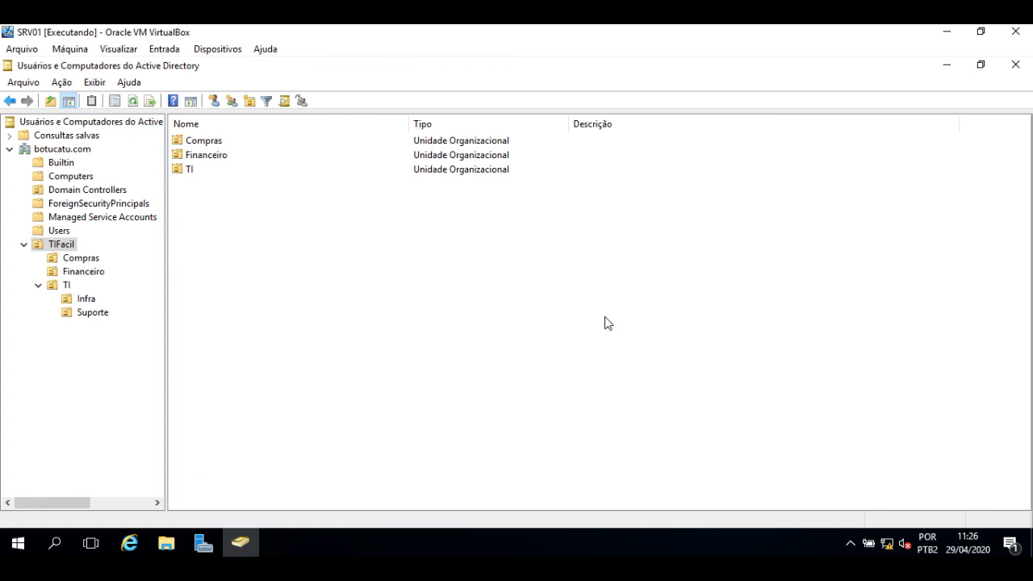
pyautogui.click(84, 259)
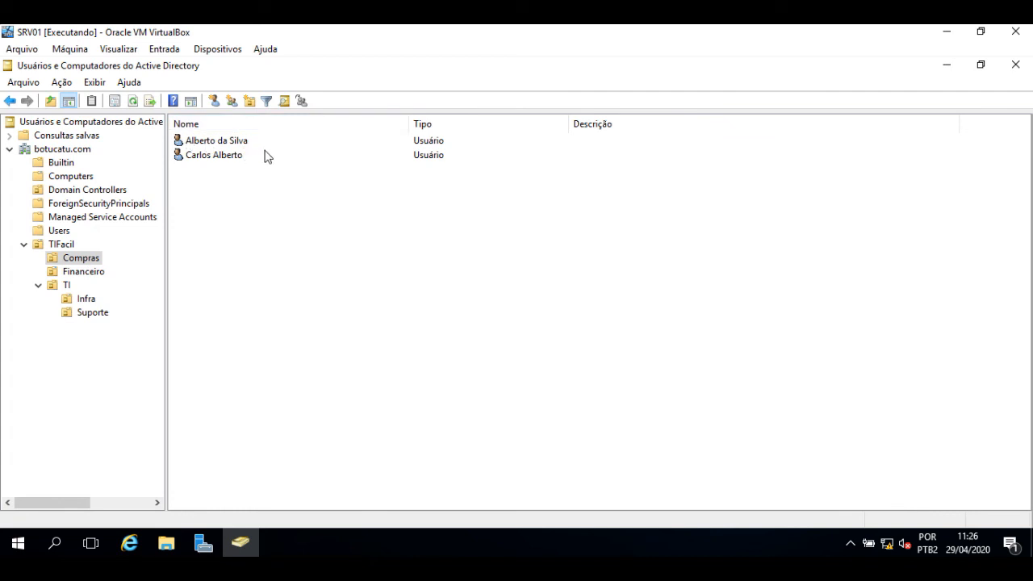
# Step: Lock the PC02 session and bring up the Windows logon screen with Ctrl-Alt-Del
pyautogui.hotkey('alt', 'Tab')
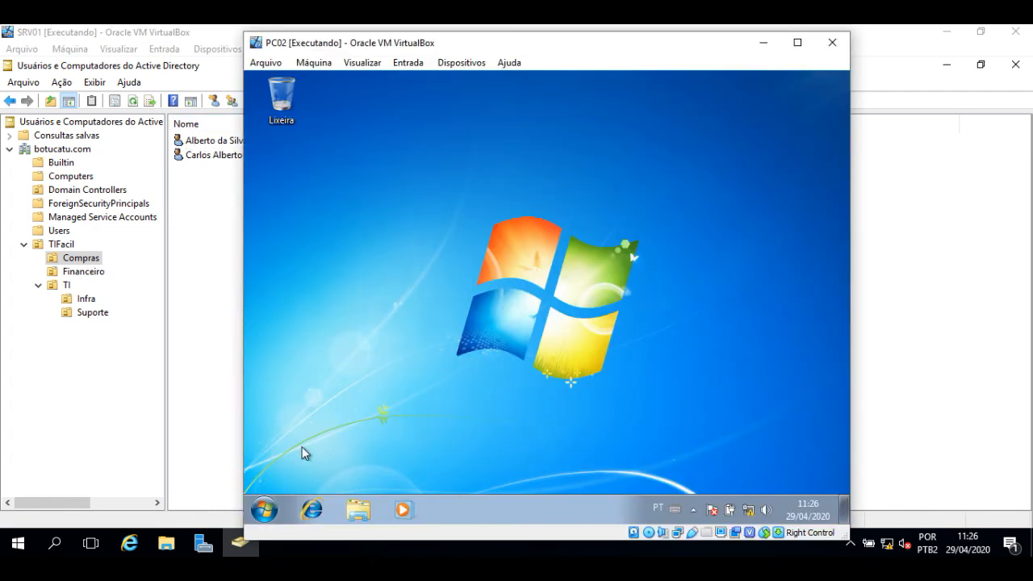
pyautogui.click(265, 510)
pyautogui.moveTo(501, 471)
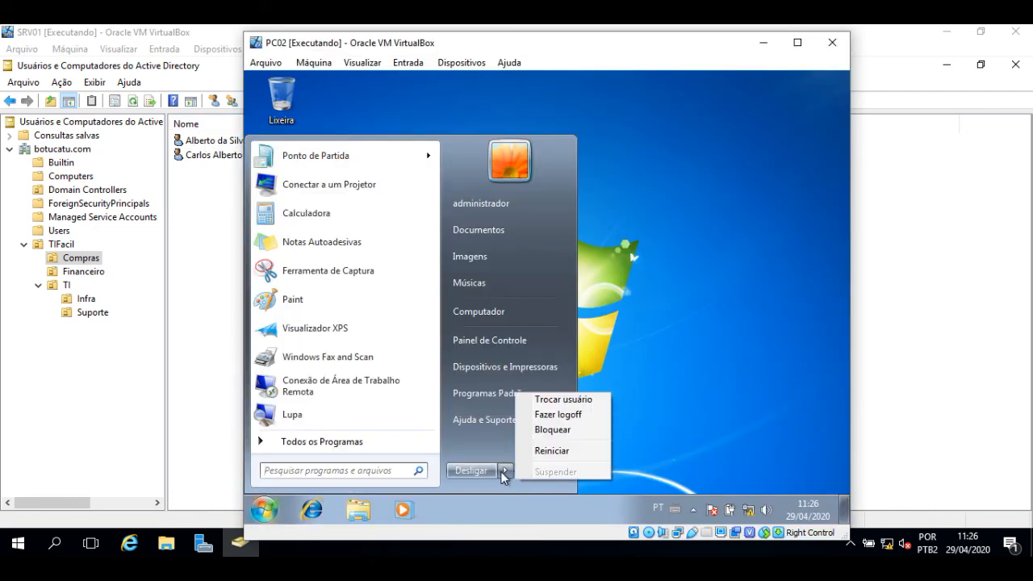
pyautogui.click(551, 428)
pyautogui.click(407, 62)
pyautogui.moveTo(451, 87)
pyautogui.click(620, 105)
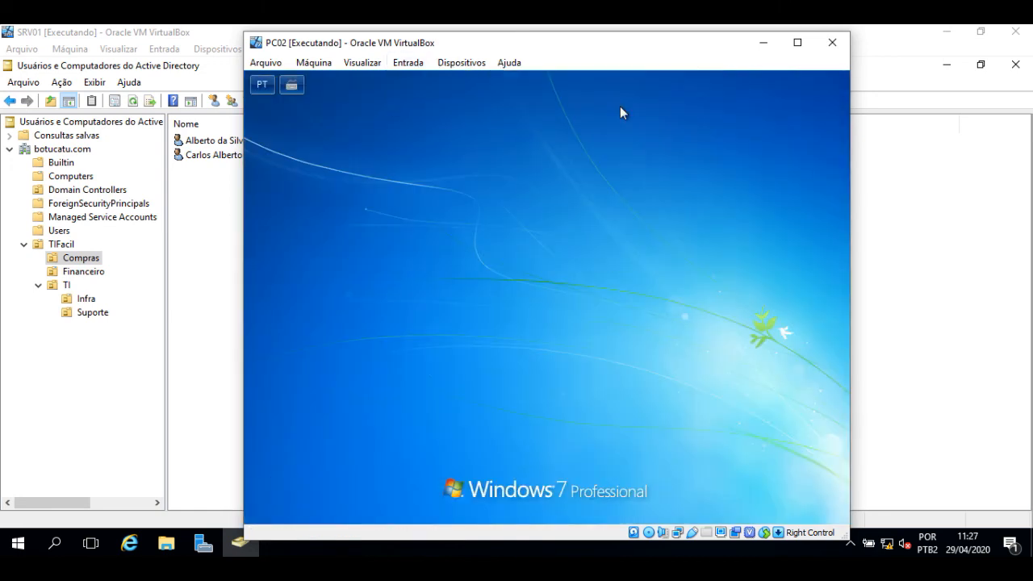
# Step: Log on to PC02 as another user with the new Compras user's domain credentials
pyautogui.click(549, 446)
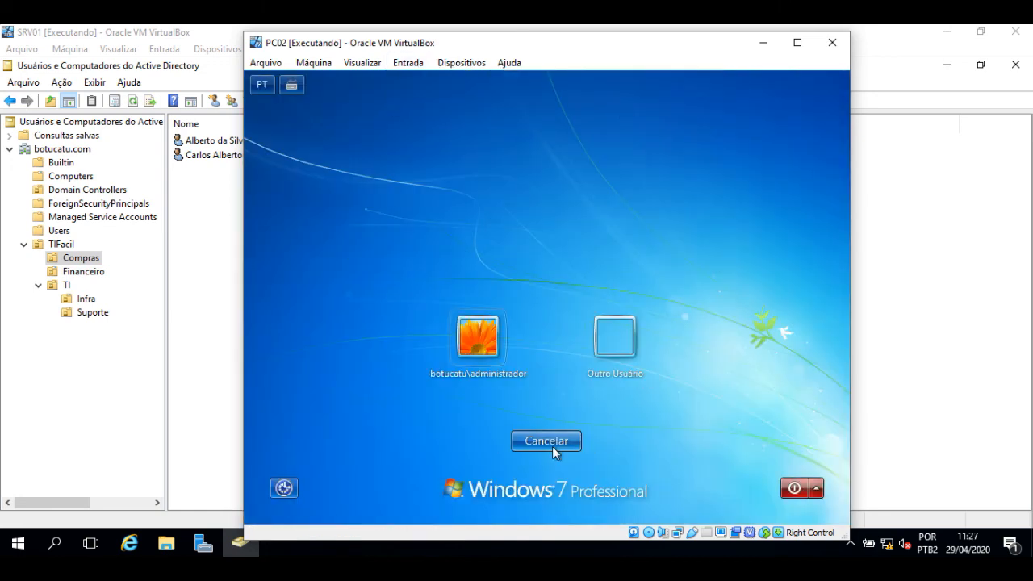
pyautogui.click(611, 343)
pyautogui.write('carlo')
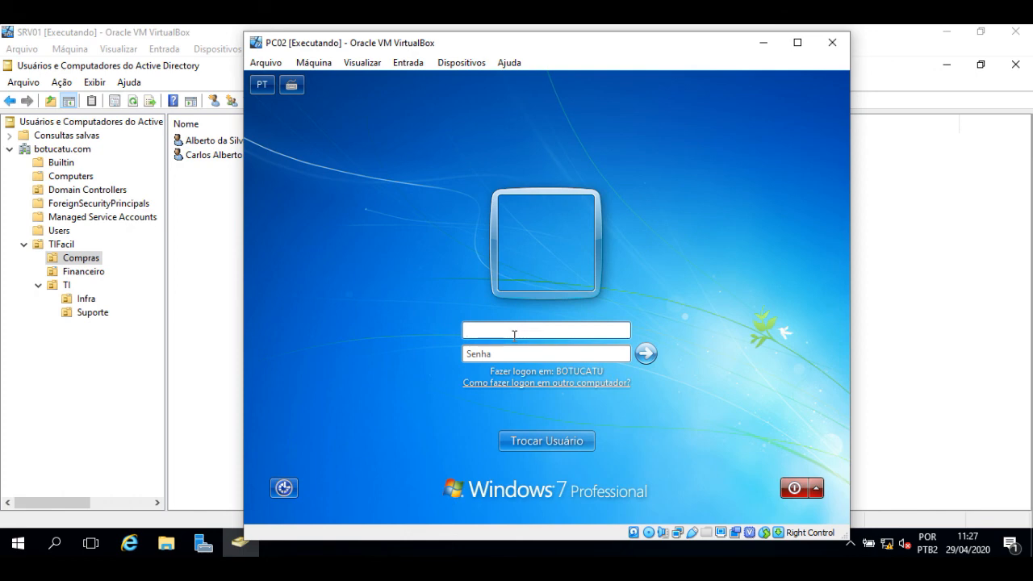
pyautogui.press('BackSpace')
pyautogui.press('BackSpace')
pyautogui.press('BackSpace')
pyautogui.press('BackSpace')
pyautogui.press('BackSpace')
pyautogui.press('Tab')
pyautogui.write('•••••••••')
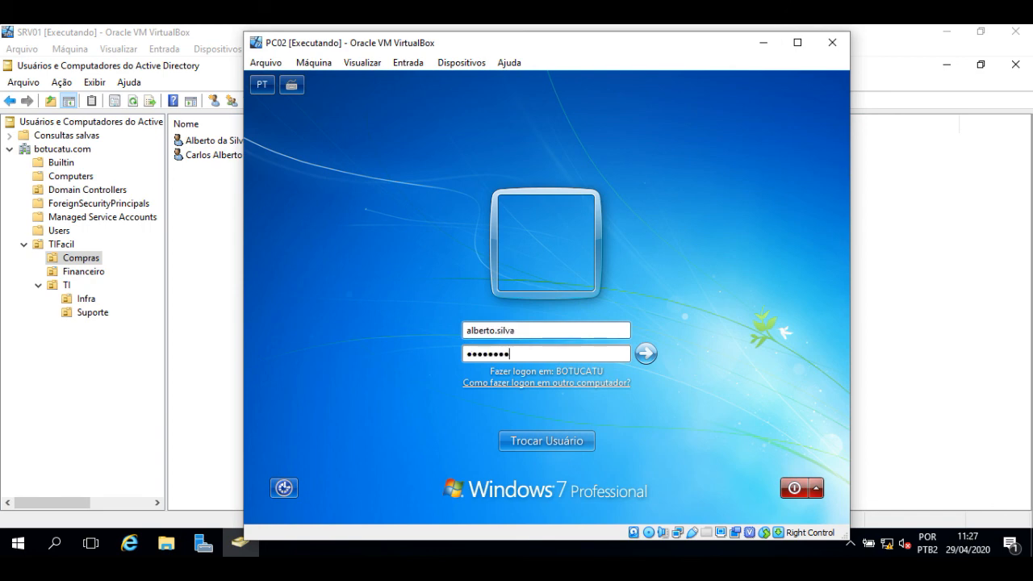
pyautogui.press('Return')
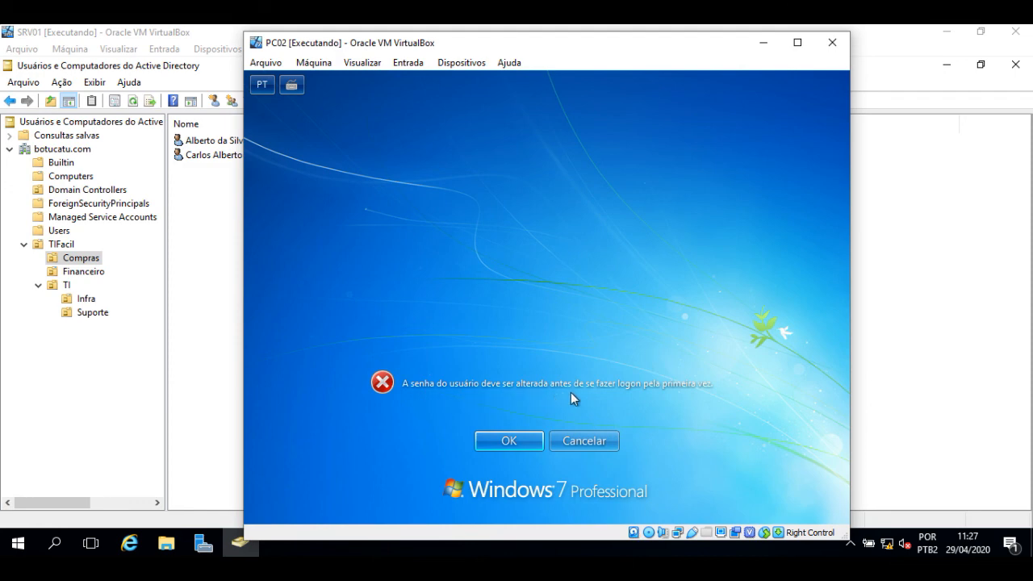
pyautogui.click(597, 450)
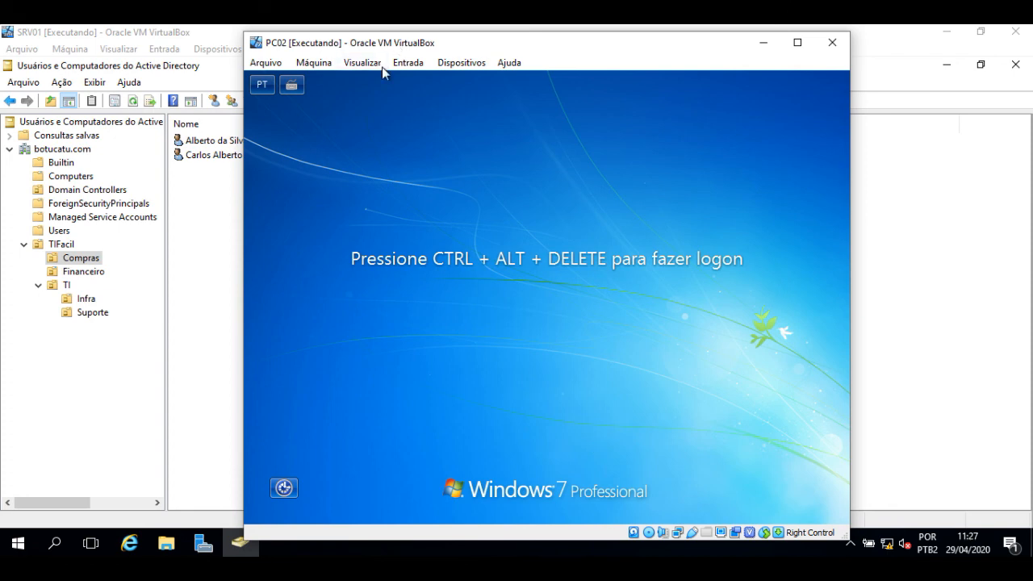
pyautogui.click(408, 63)
pyautogui.moveTo(468, 86)
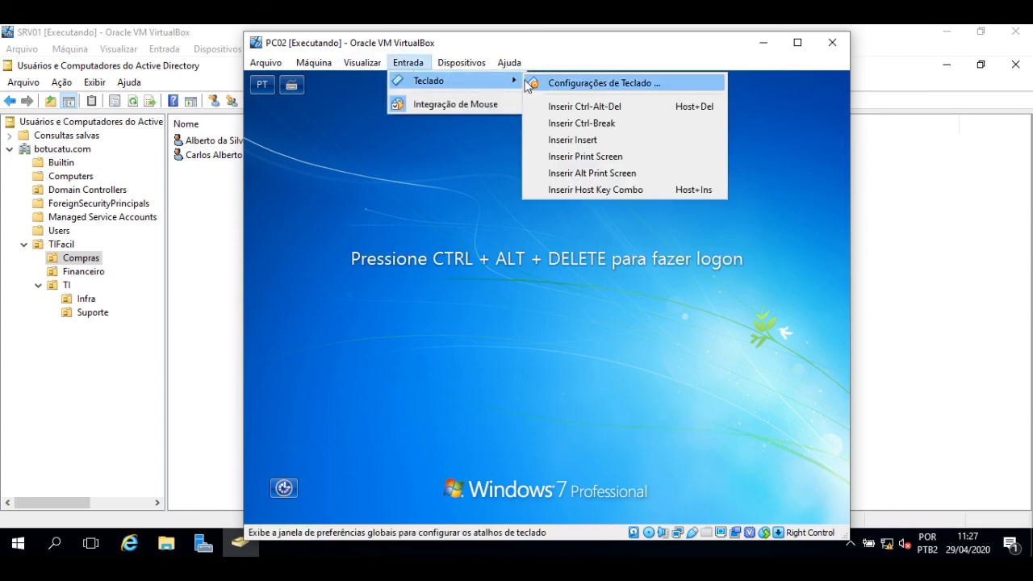
pyautogui.click(600, 107)
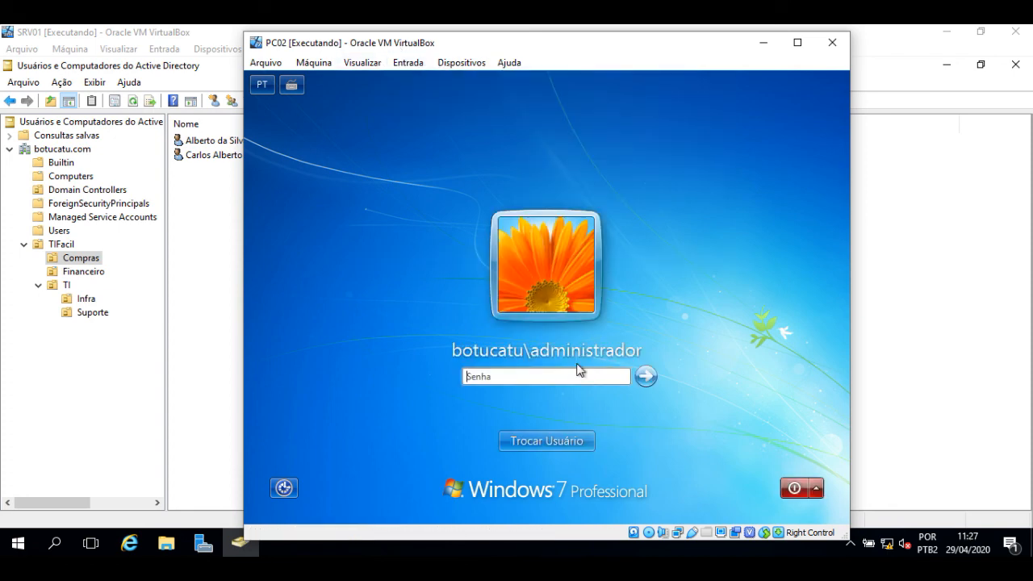
pyautogui.click(578, 442)
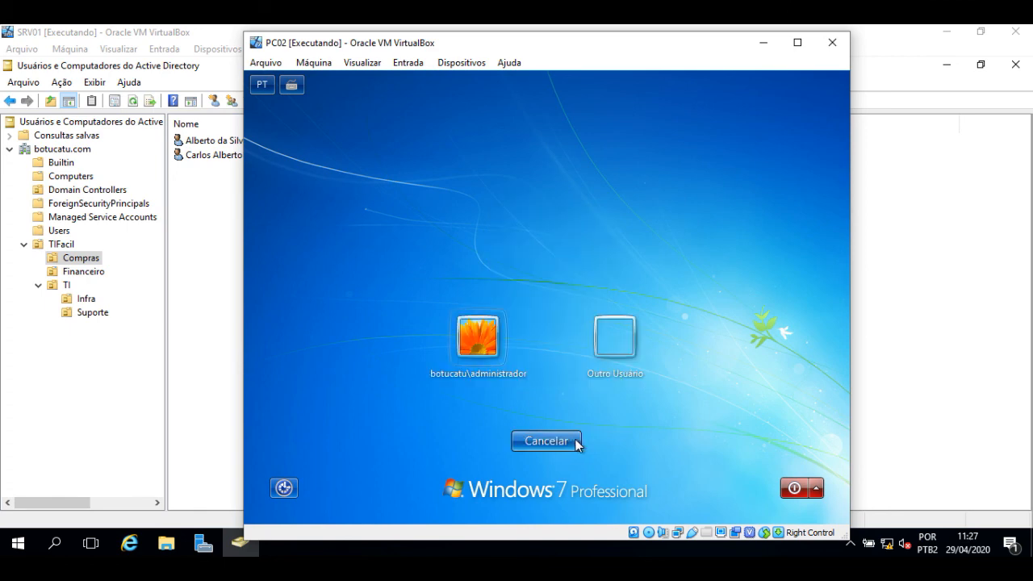
pyautogui.click(617, 334)
pyautogui.click(539, 332)
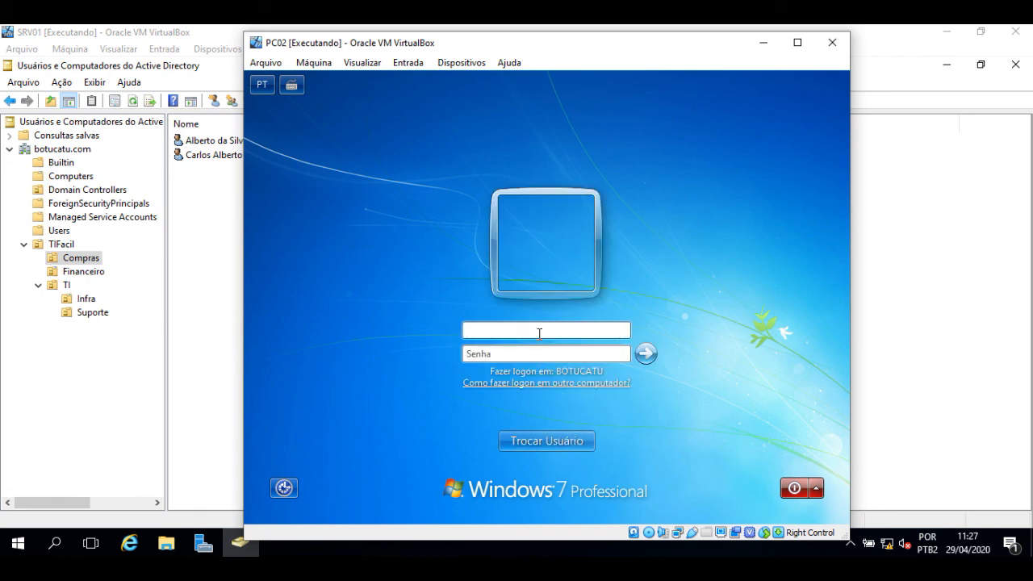
pyautogui.press('Tab')
pyautogui.write('Pa$$w0rd')
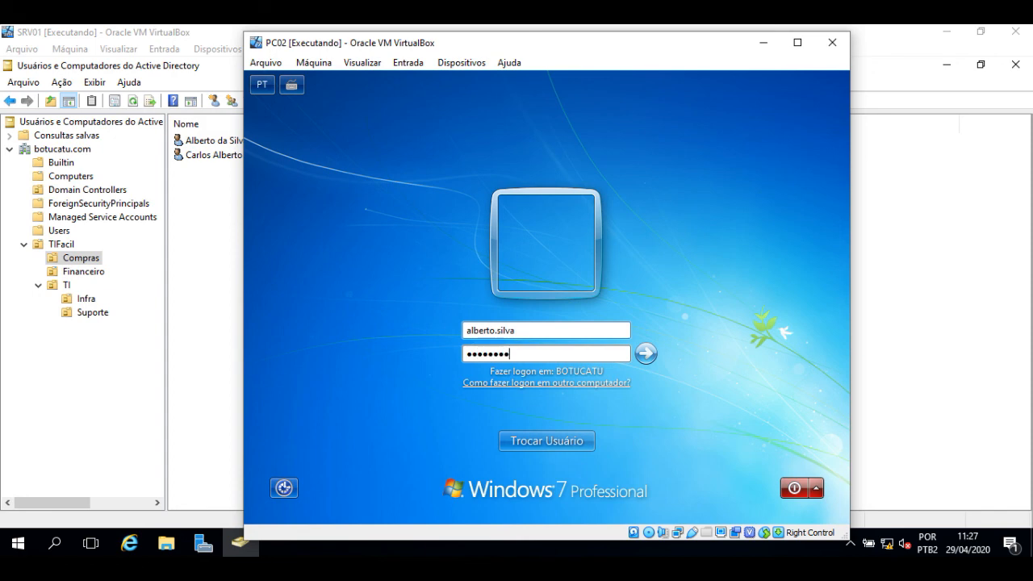
pyautogui.press('Return')
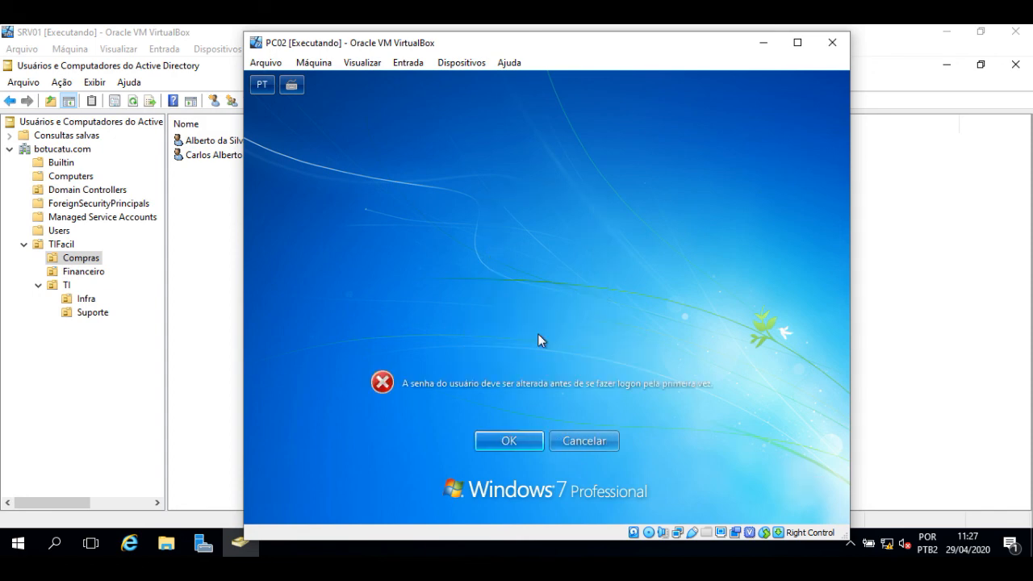
# Step: Change the domain user's password to a new one, confirm it, and continue logging on
pyautogui.click(521, 445)
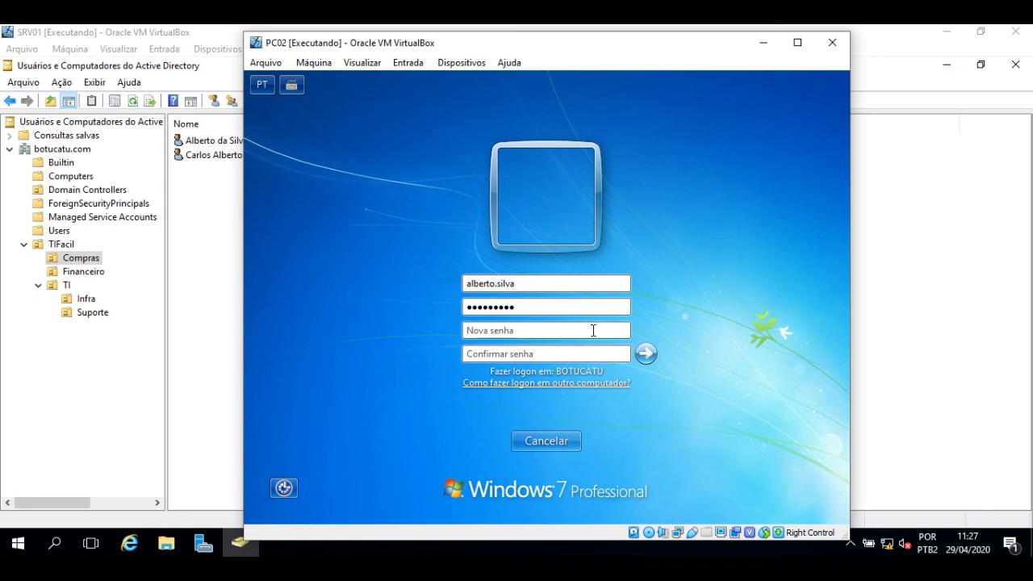
pyautogui.write('Senha@2020')
pyautogui.press('Tab')
pyautogui.write('Senha@2020')
pyautogui.click(649, 358)
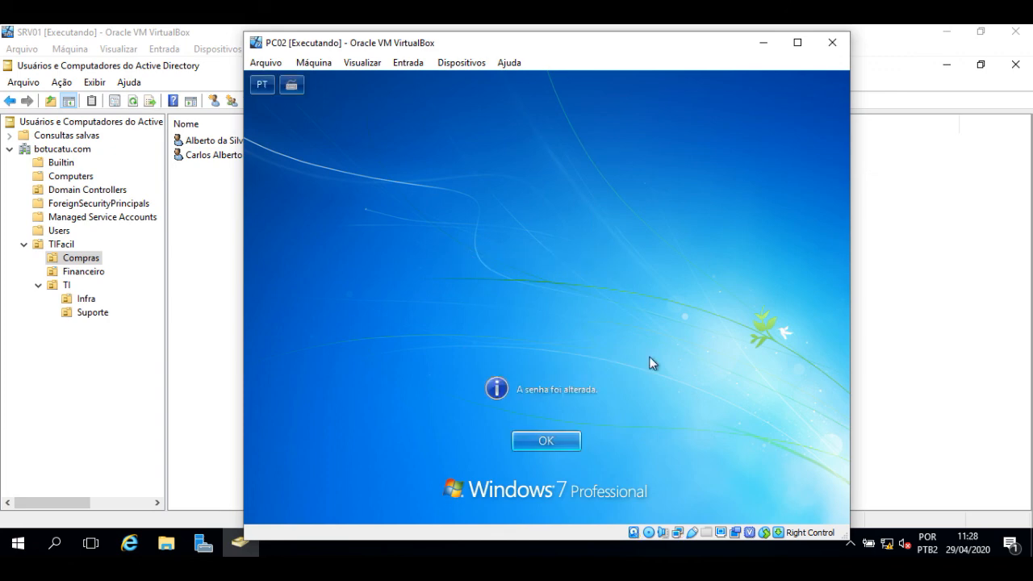
pyautogui.click(545, 443)
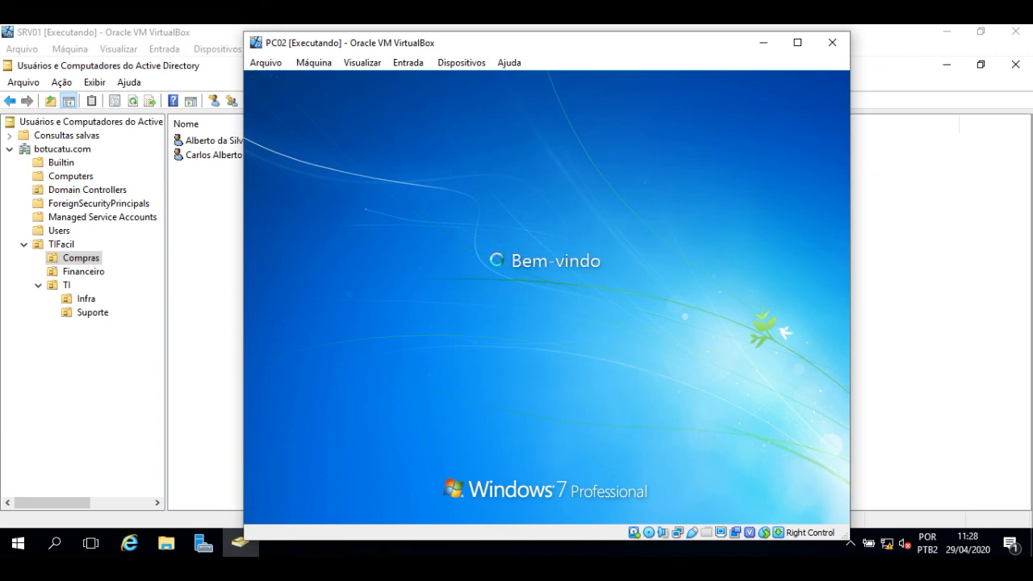